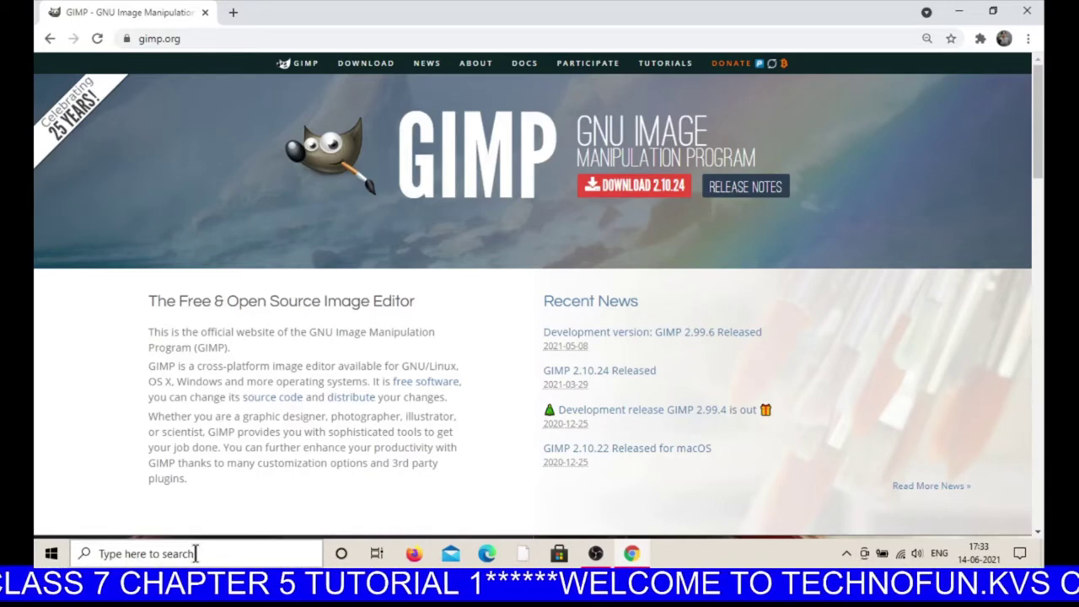
# Search Windows for "gimp" and launch GIMP 2.10.24.
pyautogui.click(196, 554)
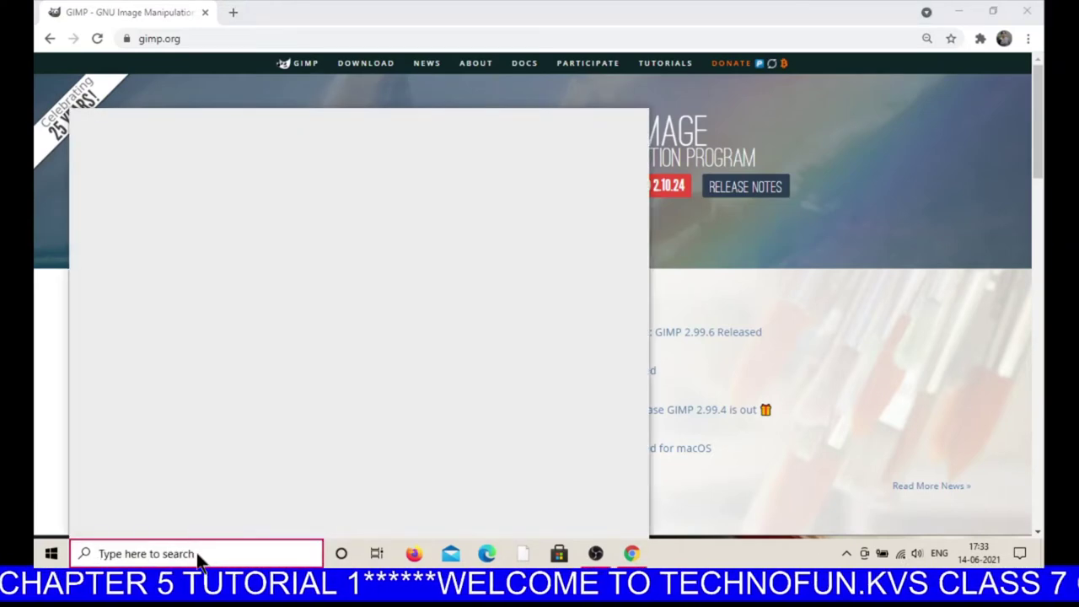
pyautogui.write('gim')
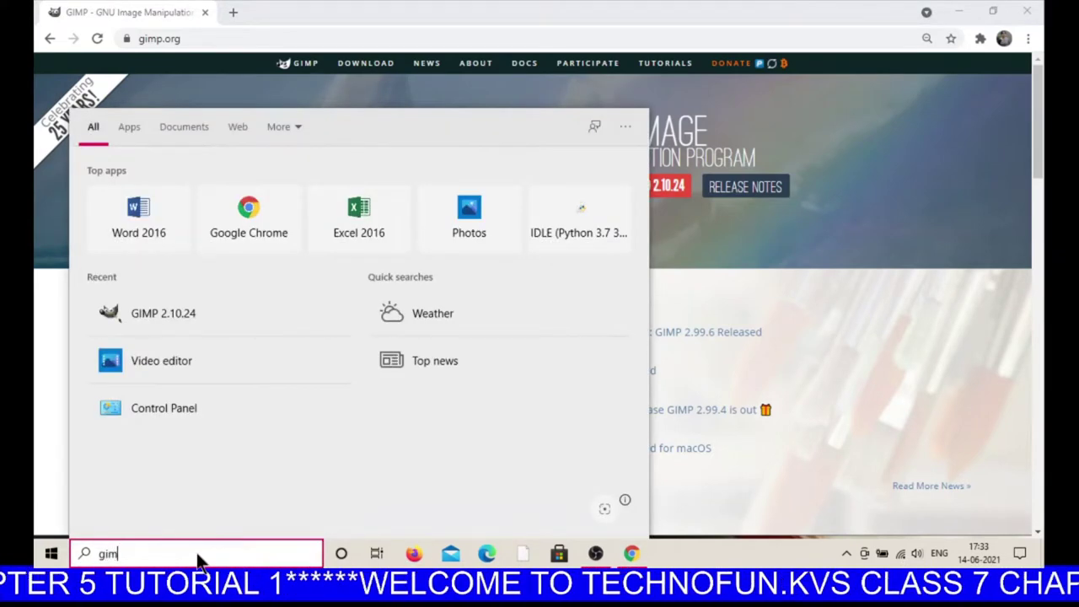
pyautogui.write('p')
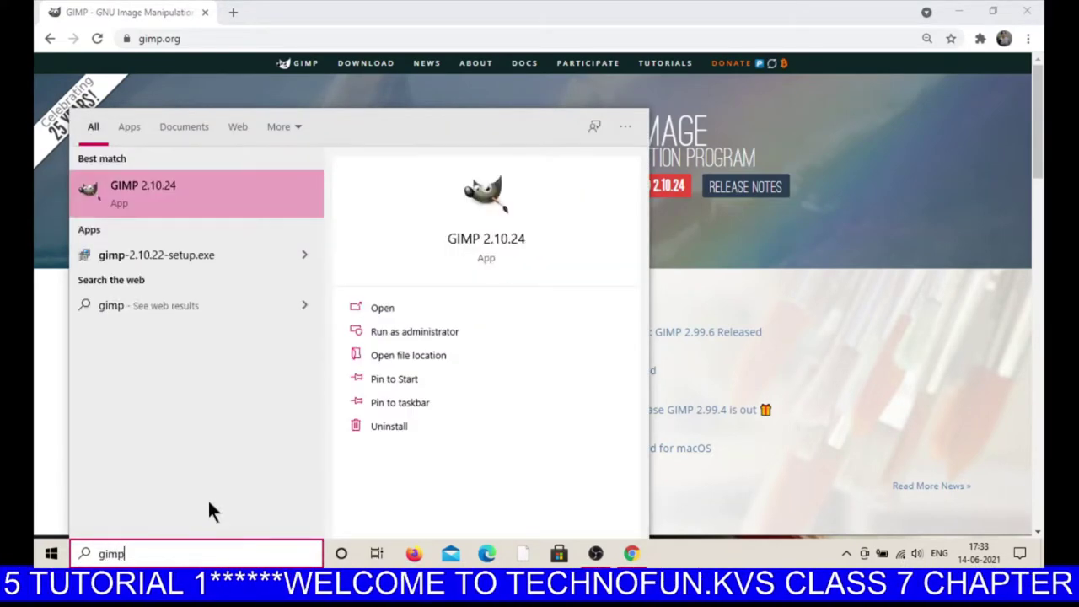
pyautogui.click(178, 203)
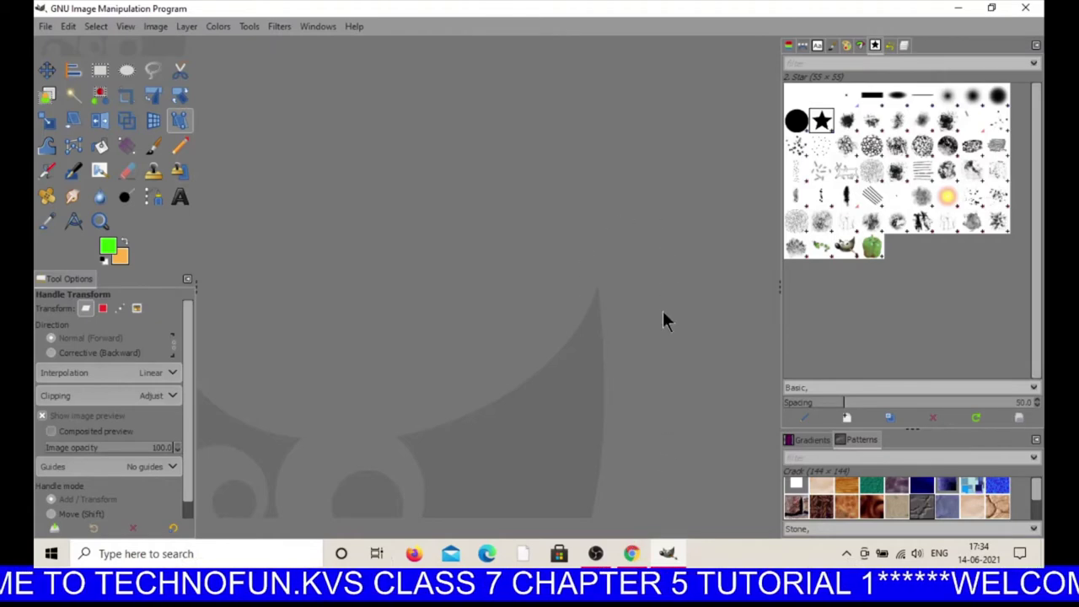
# Pin the running GIMP program to the Windows taskbar and return to its empty main window.
pyautogui.moveTo(677, 554)
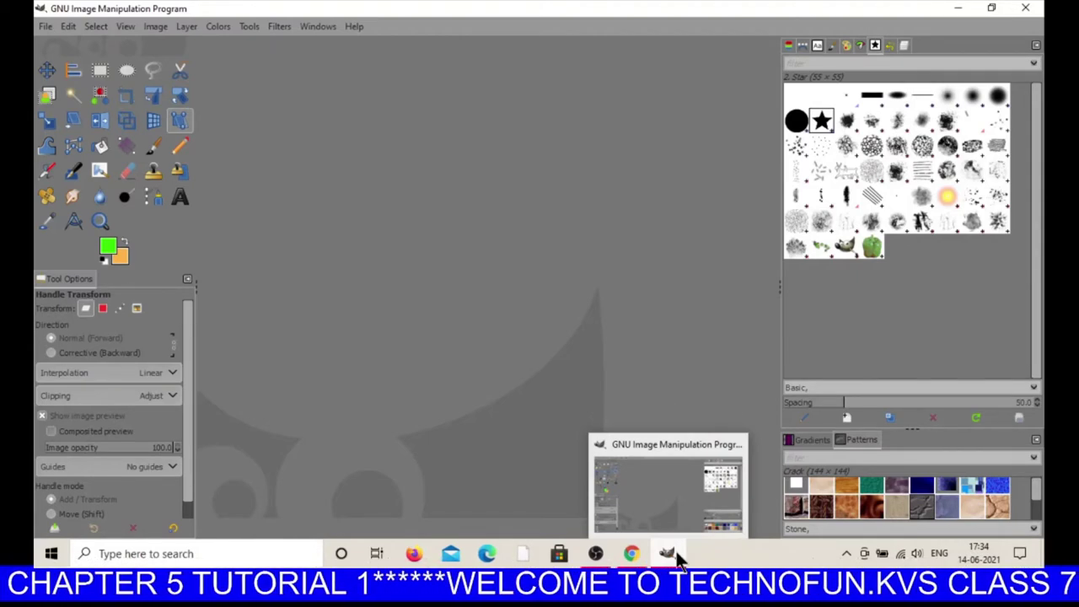
pyautogui.rightClick(674, 553)
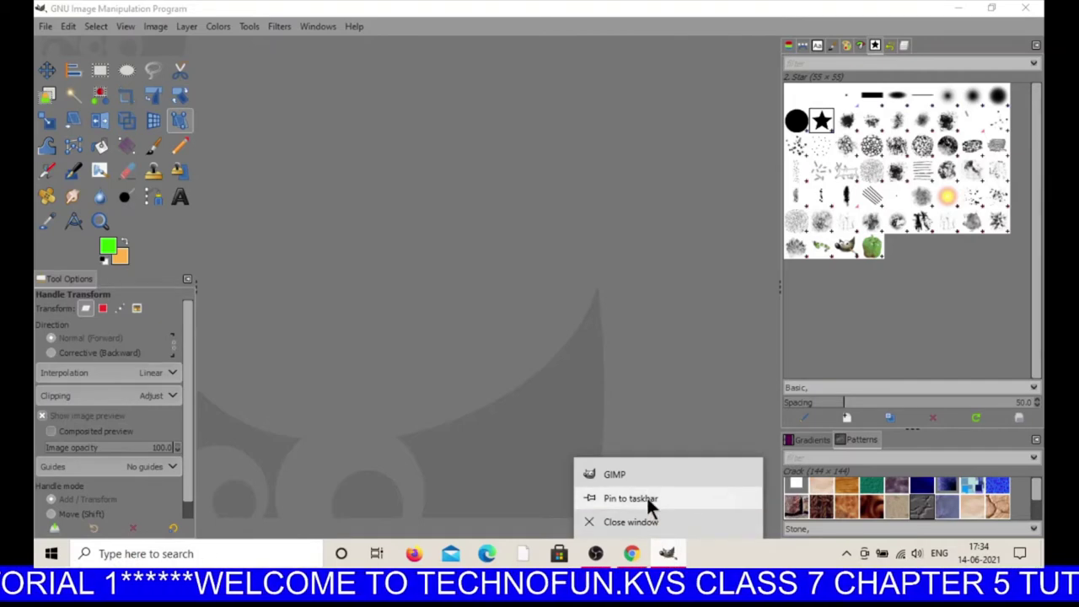
pyautogui.click(648, 499)
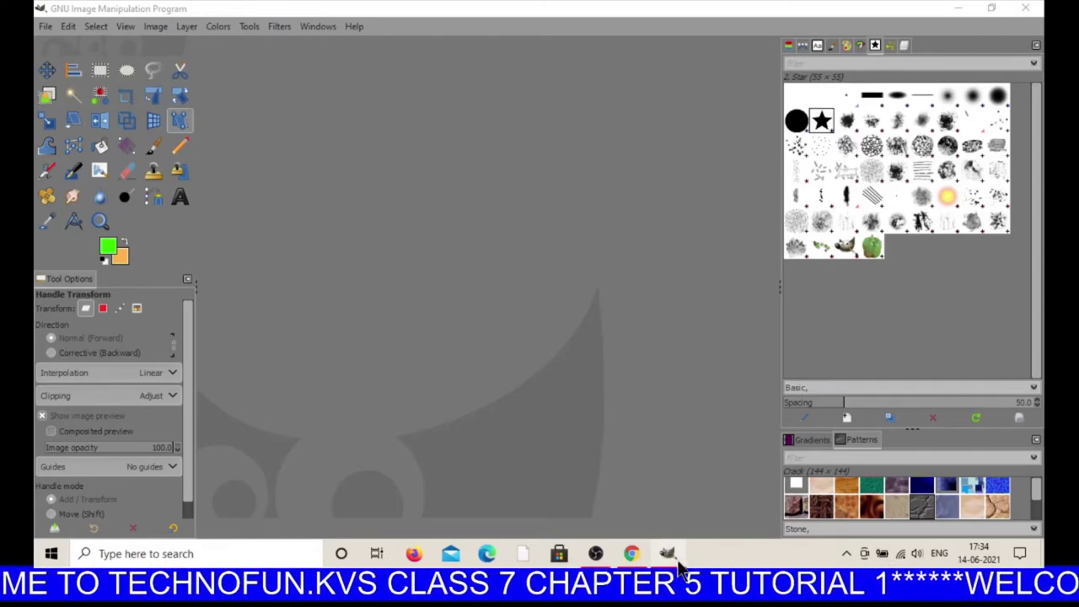
pyautogui.moveTo(682, 565)
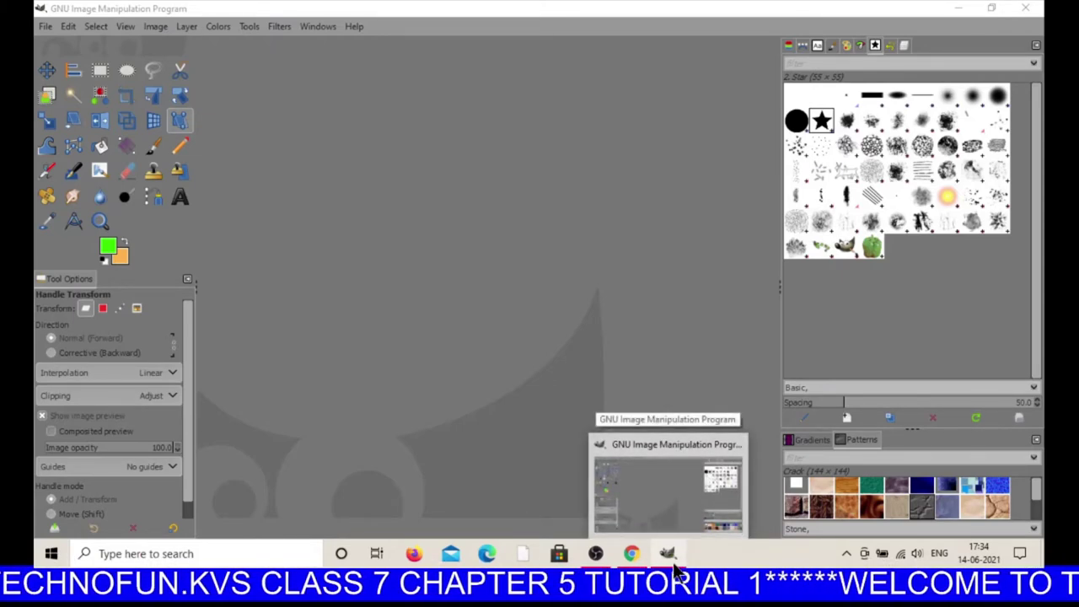
pyautogui.click(559, 291)
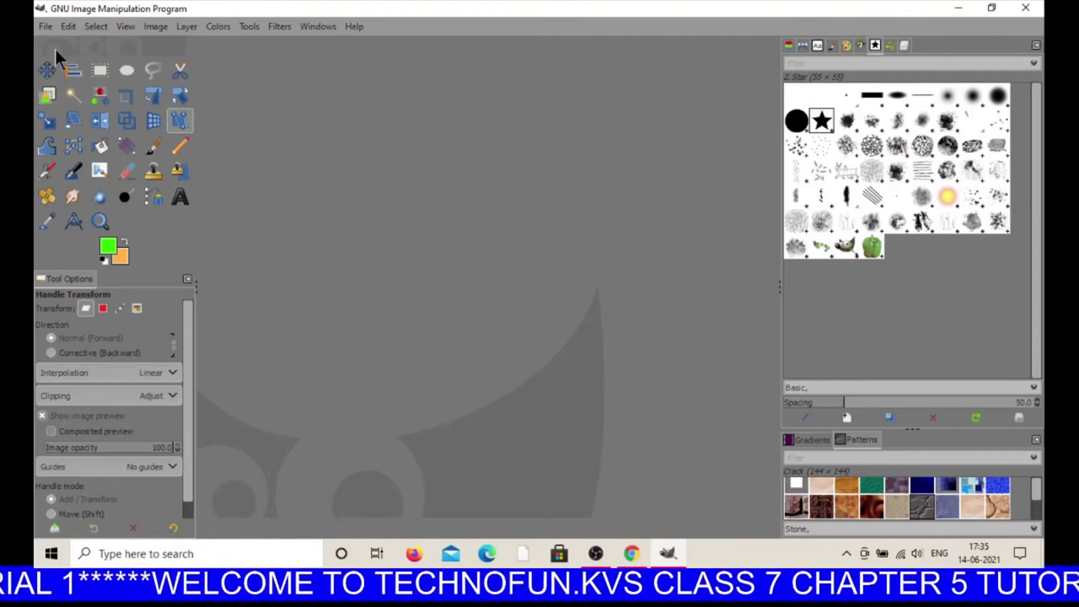
# Create a new 1920 × 1080 px image and display its layers list.
pyautogui.click(45, 27)
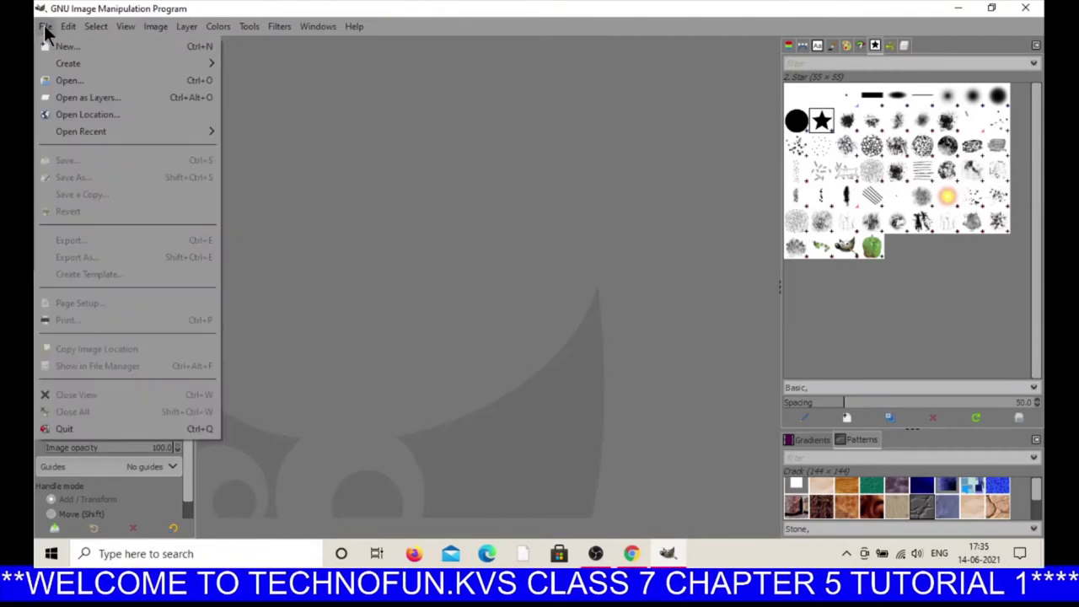
pyautogui.click(59, 45)
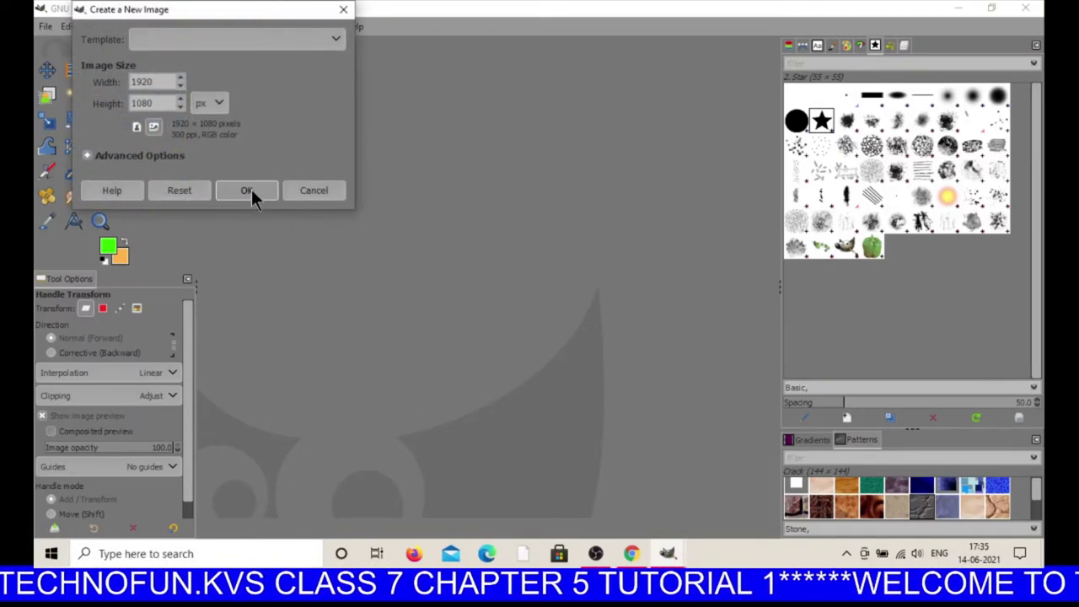
pyautogui.click(246, 190)
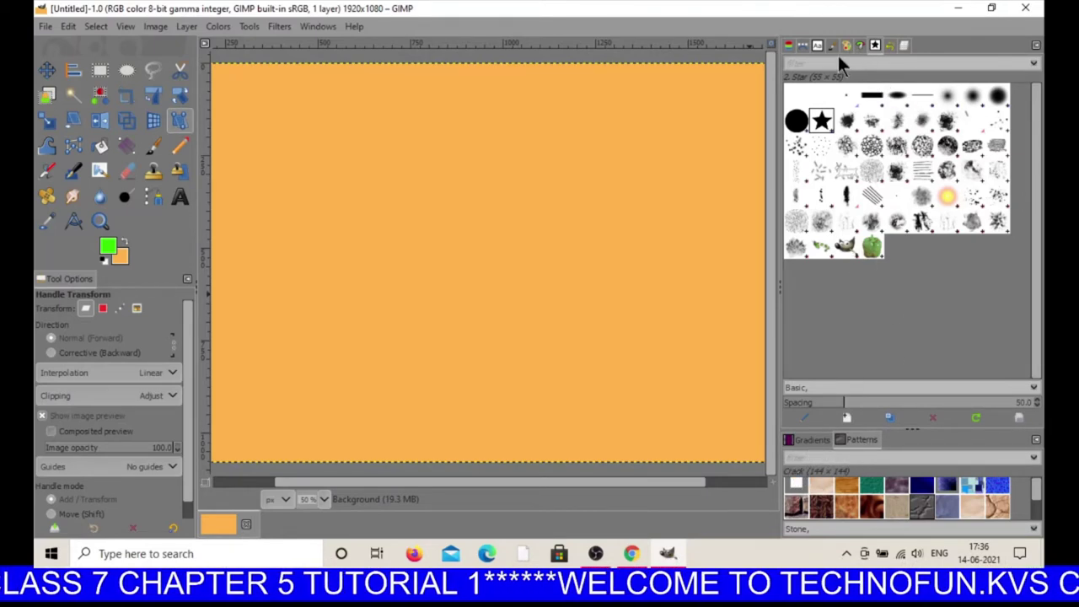
pyautogui.click(904, 46)
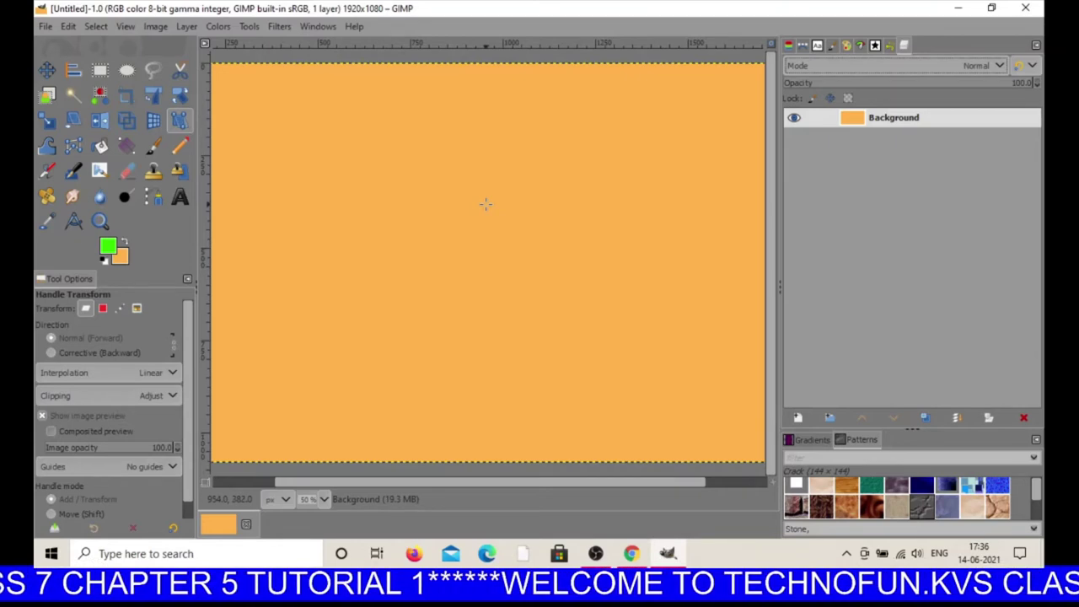
# Turn off single-window mode and narrow the separate toolbox and layers windows.
pyautogui.click(321, 26)
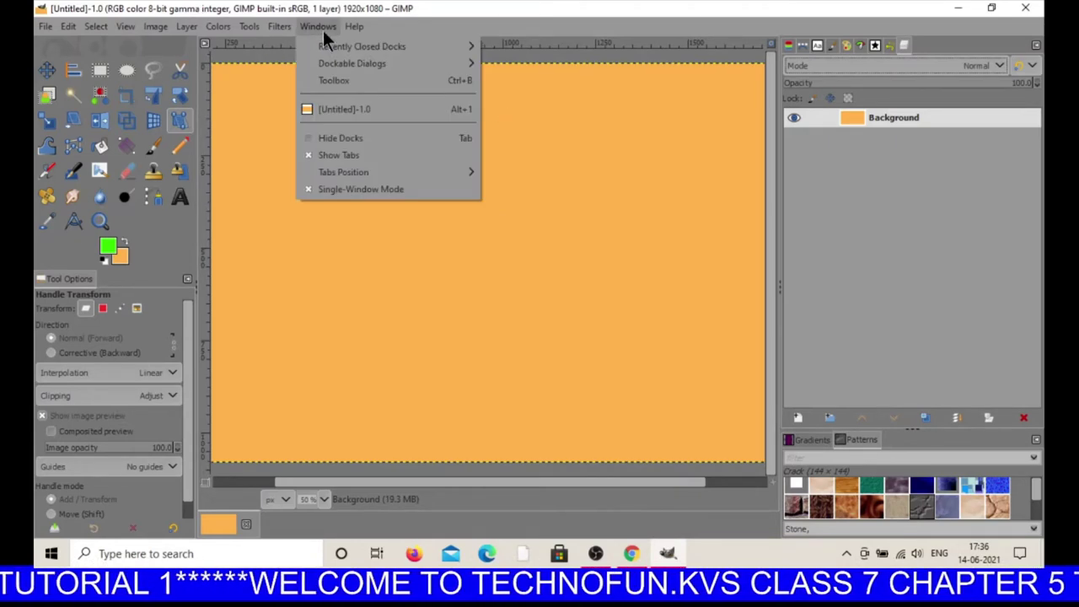
pyautogui.click(340, 189)
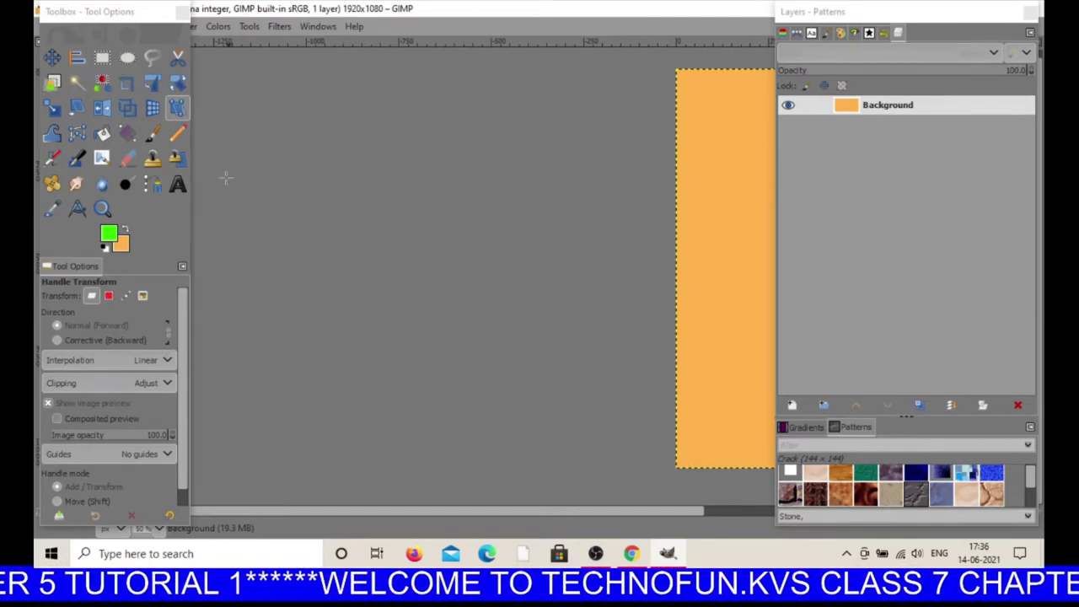
pyautogui.moveTo(194, 201); pyautogui.dragTo(183, 225)
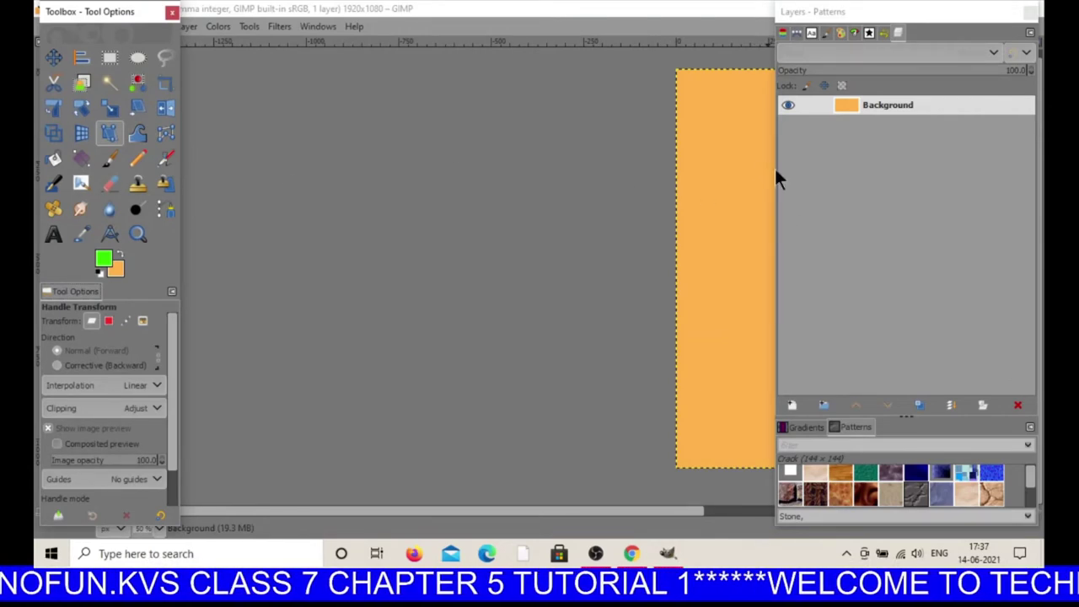
pyautogui.moveTo(773, 161); pyautogui.dragTo(879, 206)
pyautogui.click(644, 188)
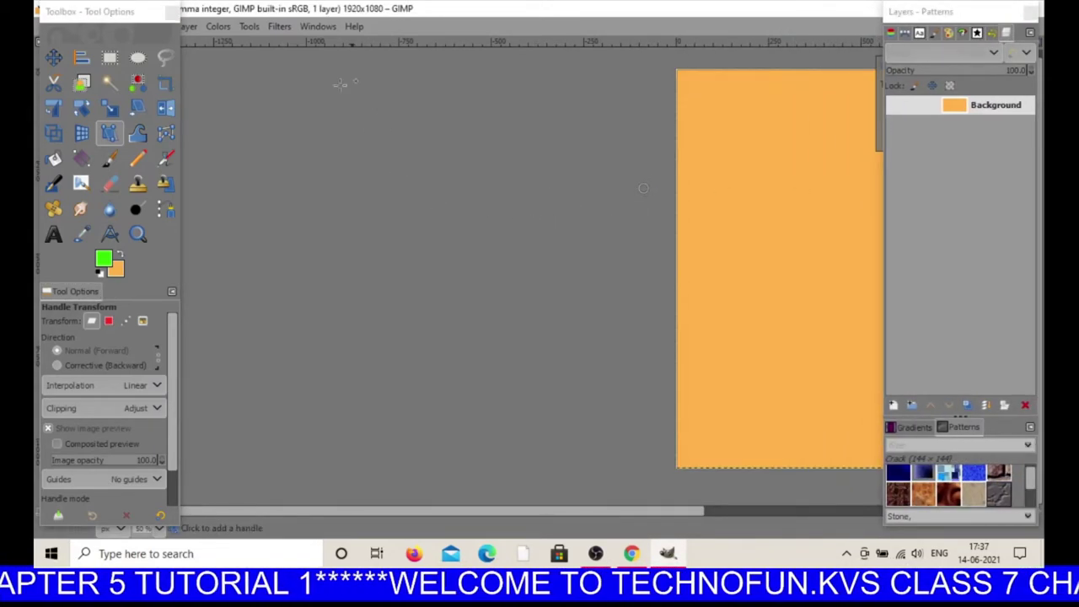
# Turn single-window mode back on and dismiss the Handle Transform overlay on the canvas.
pyautogui.click(319, 28)
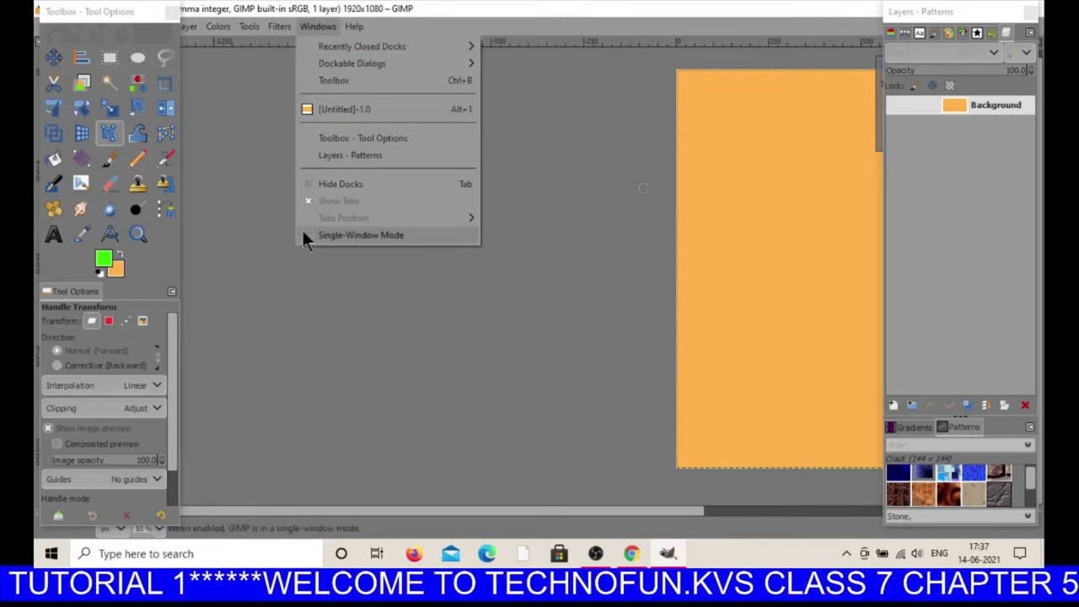
pyautogui.click(354, 235)
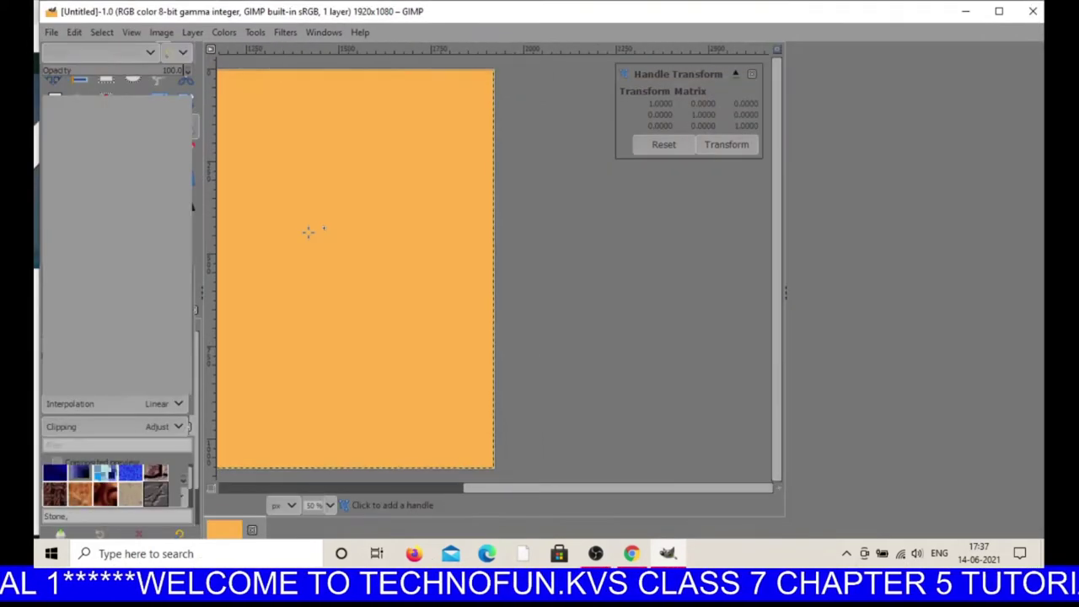
pyautogui.click(752, 73)
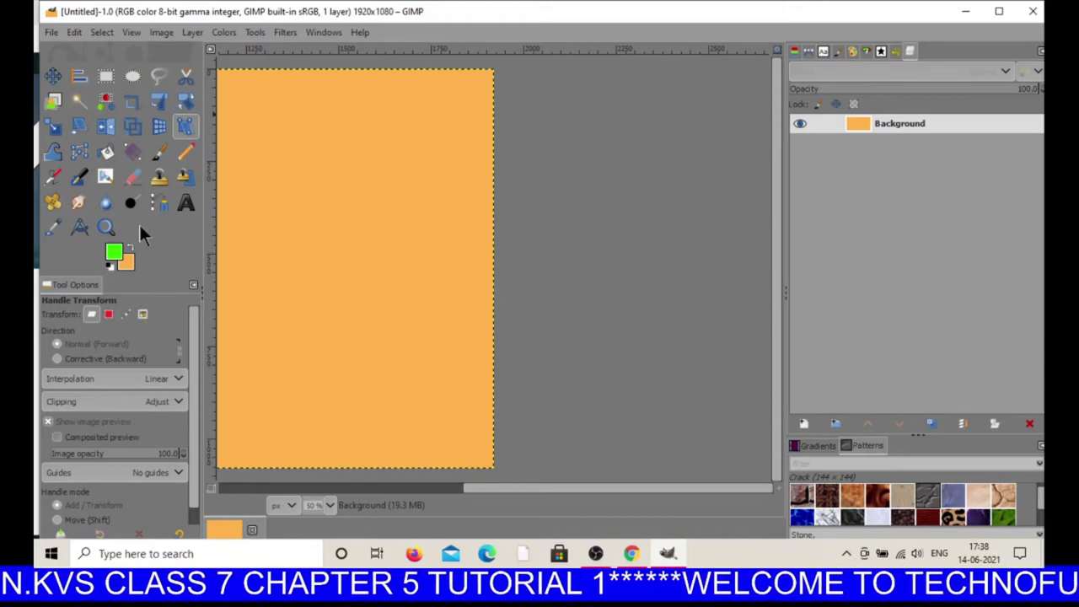
# Activate the Scissors Select tool, followed by the Color Picker tool, to show each one's options.
pyautogui.click(187, 76)
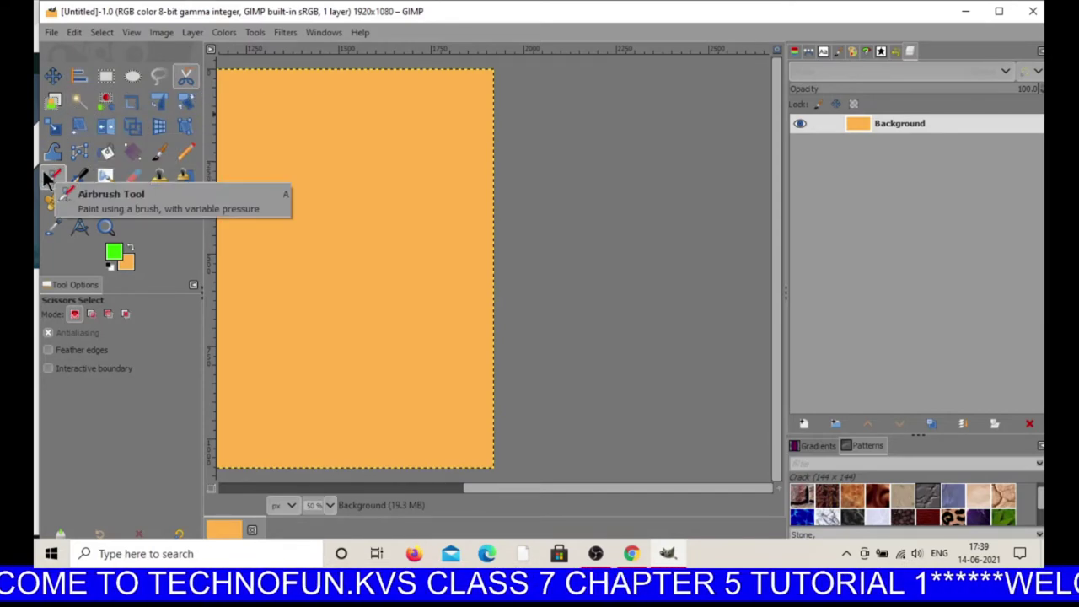
pyautogui.click(54, 227)
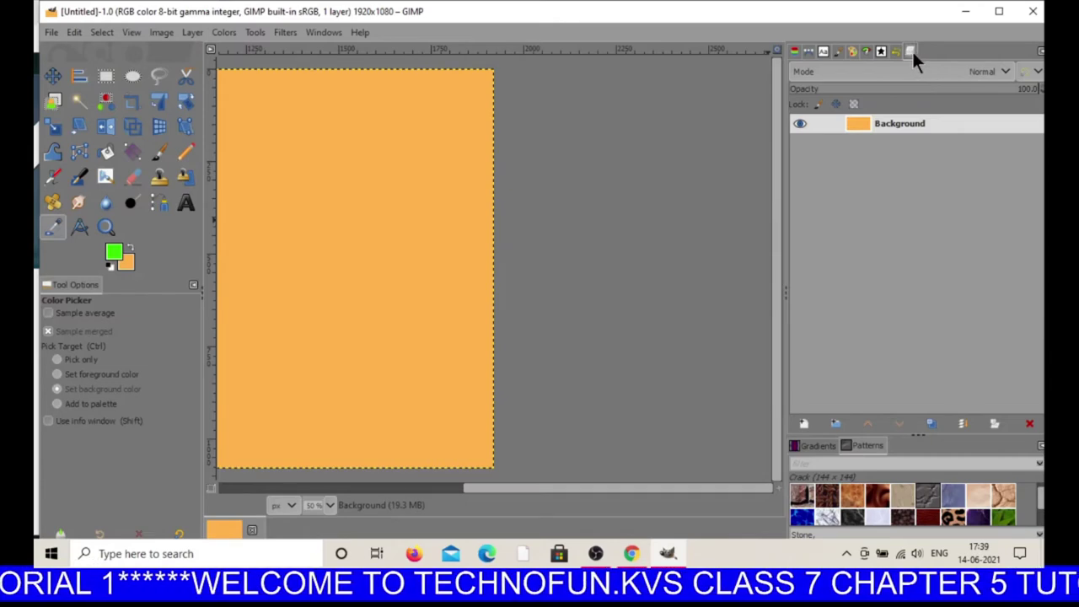
# Detach the Layers dialog into a floating window over the canvas and dock it back in its original group.
pyautogui.moveTo(912, 49); pyautogui.dragTo(547, 168)
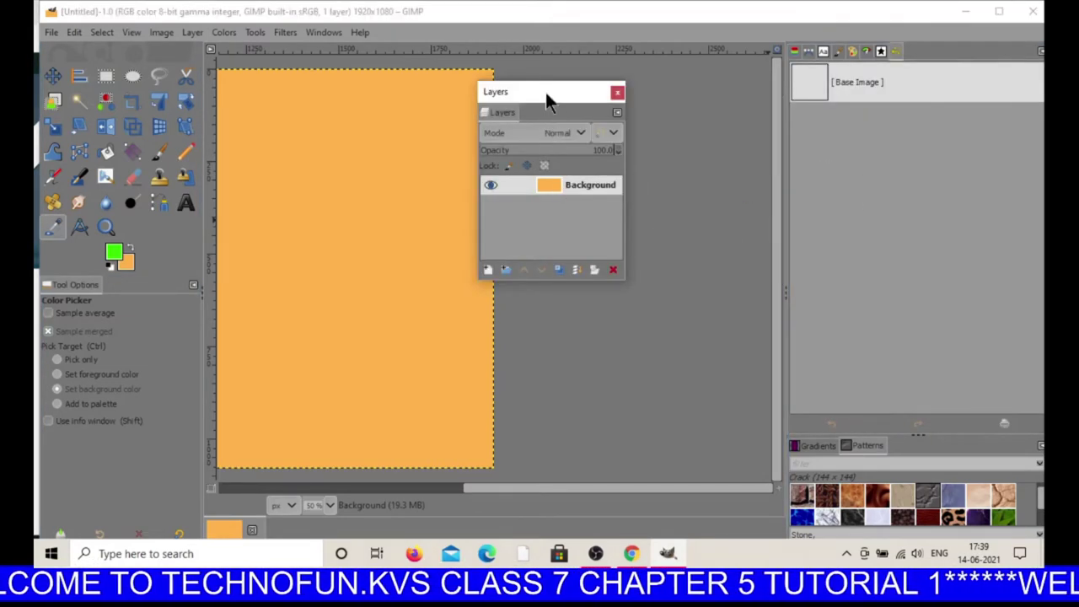
pyautogui.moveTo(546, 94); pyautogui.dragTo(913, 48)
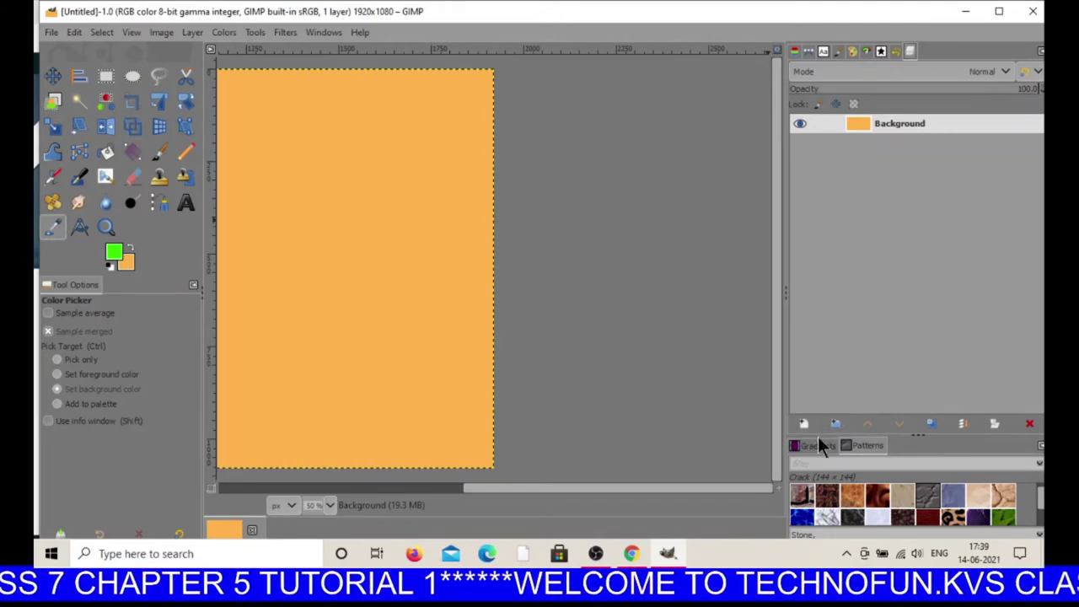
# Enlarge the Patterns area, and detach the Patterns dialog as a floating window and dock it back beside Gradients.
pyautogui.moveTo(817, 434); pyautogui.dragTo(817, 230)
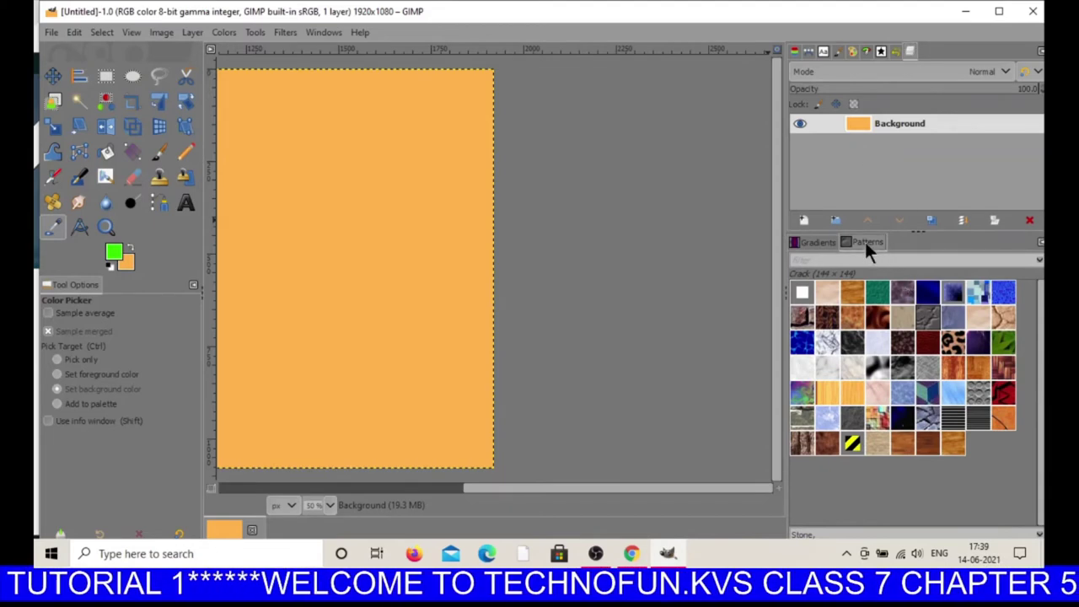
pyautogui.moveTo(867, 243); pyautogui.dragTo(544, 265)
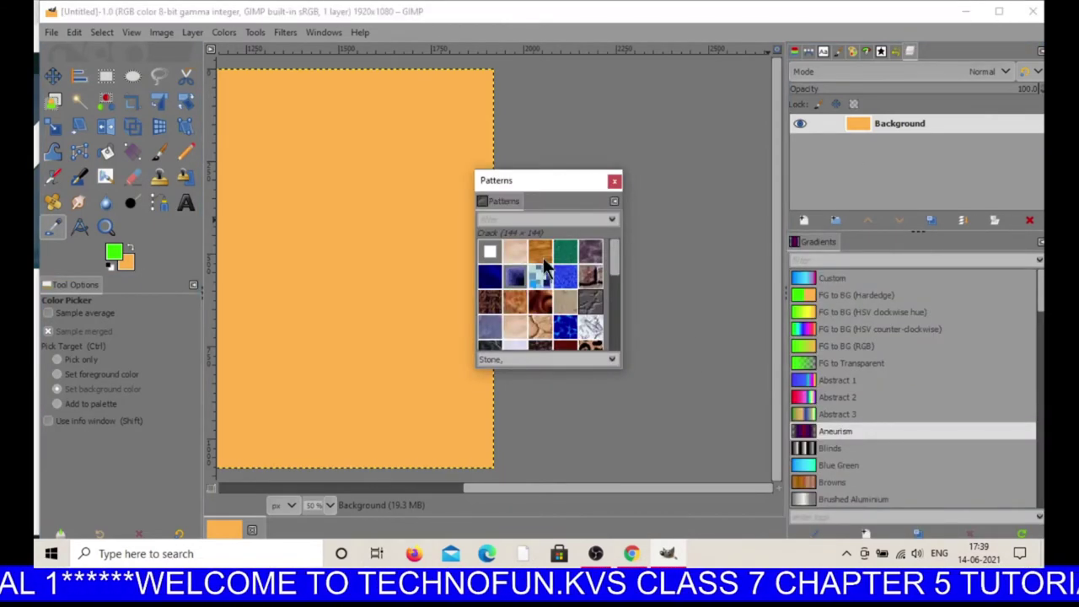
pyautogui.moveTo(505, 202); pyautogui.dragTo(852, 240)
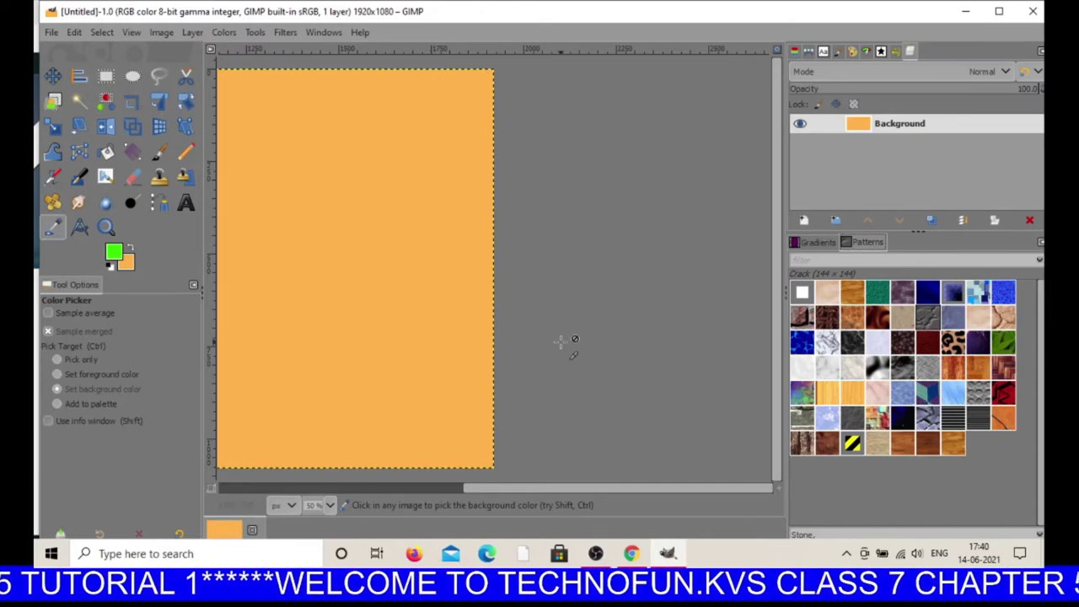
# Switch to OBS and stop the running recording.
pyautogui.click(595, 555)
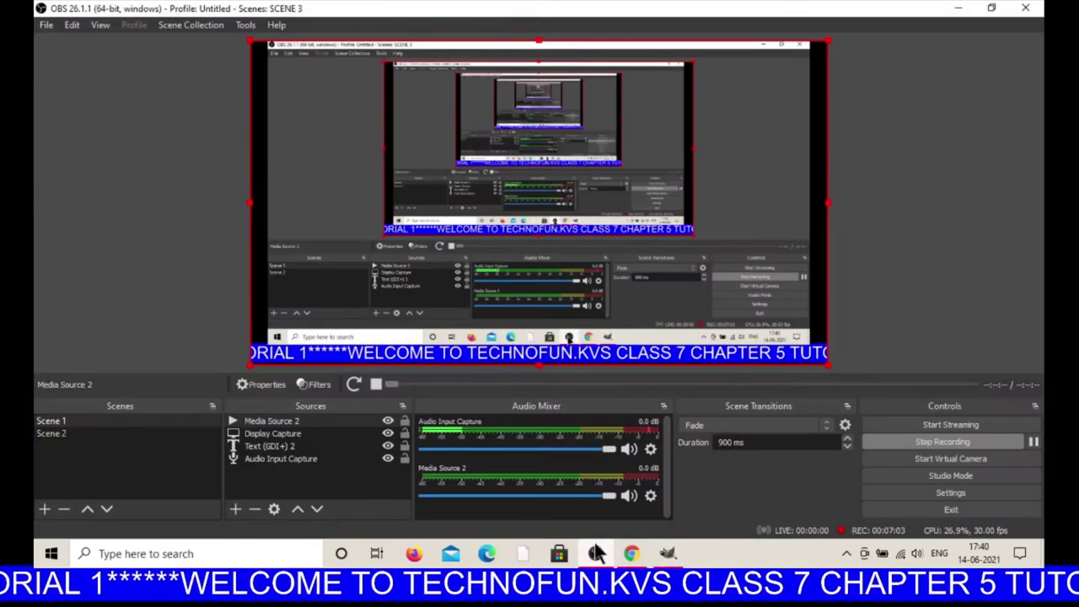
pyautogui.click(960, 437)
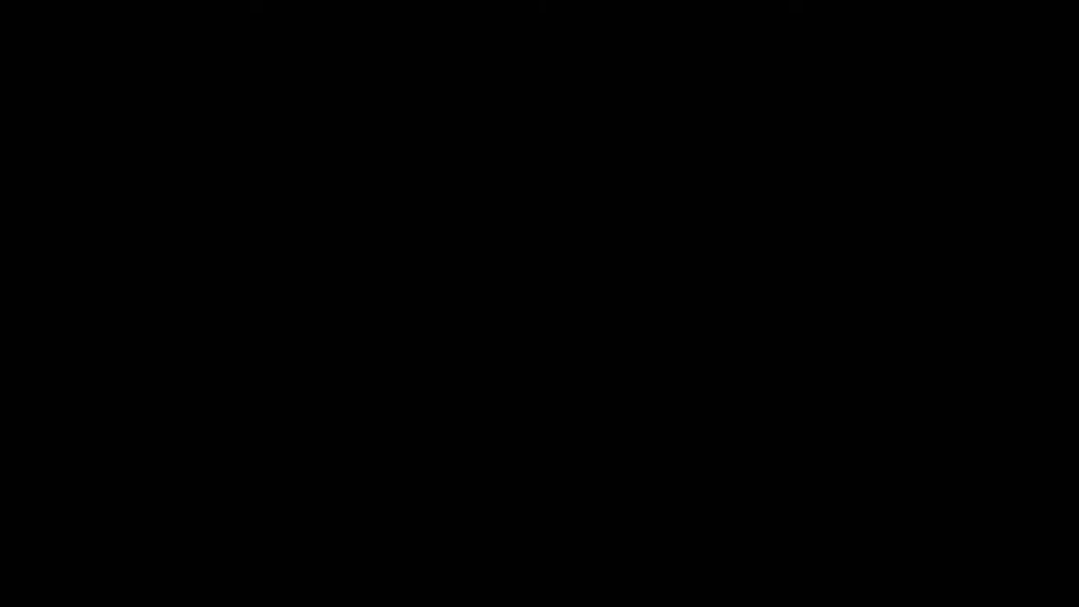
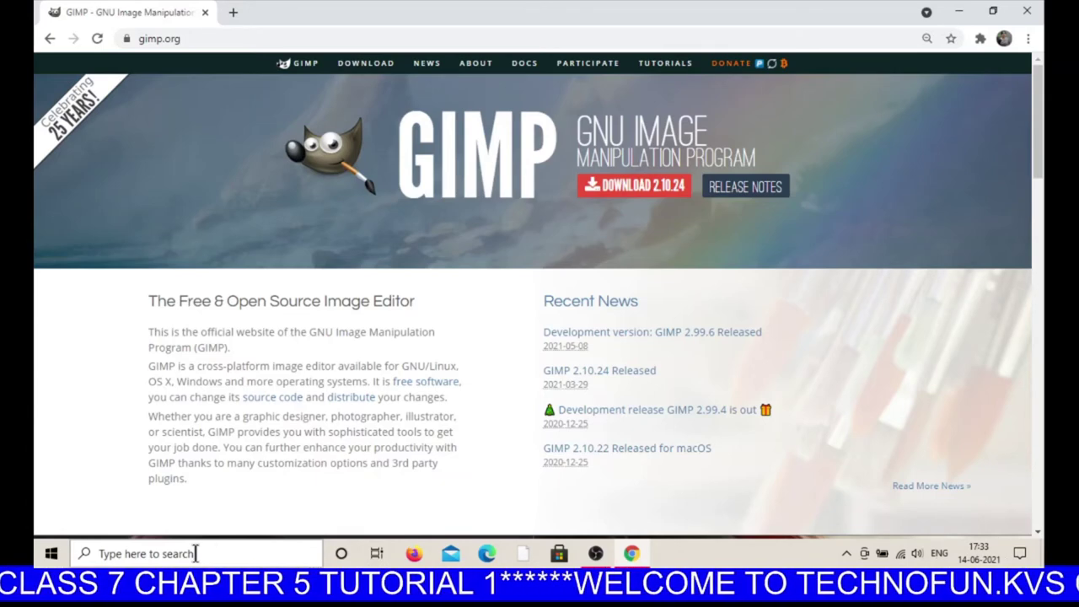
# Find GIMP 2.10.24 by searching Windows for "gimp" from the gimp.org desktop view, and start it.
pyautogui.click(197, 554)
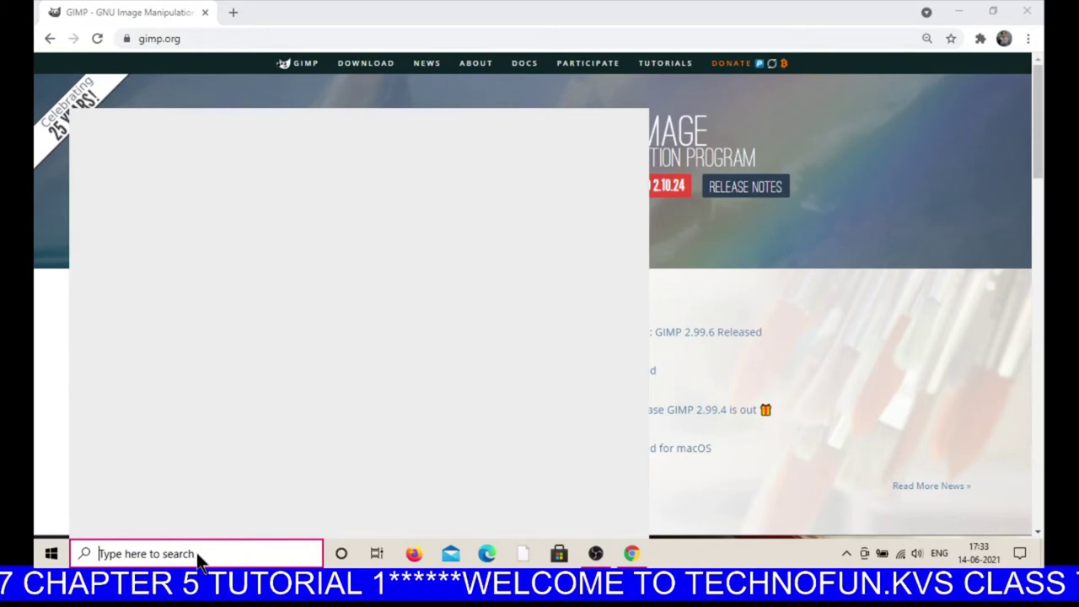
pyautogui.write('gim')
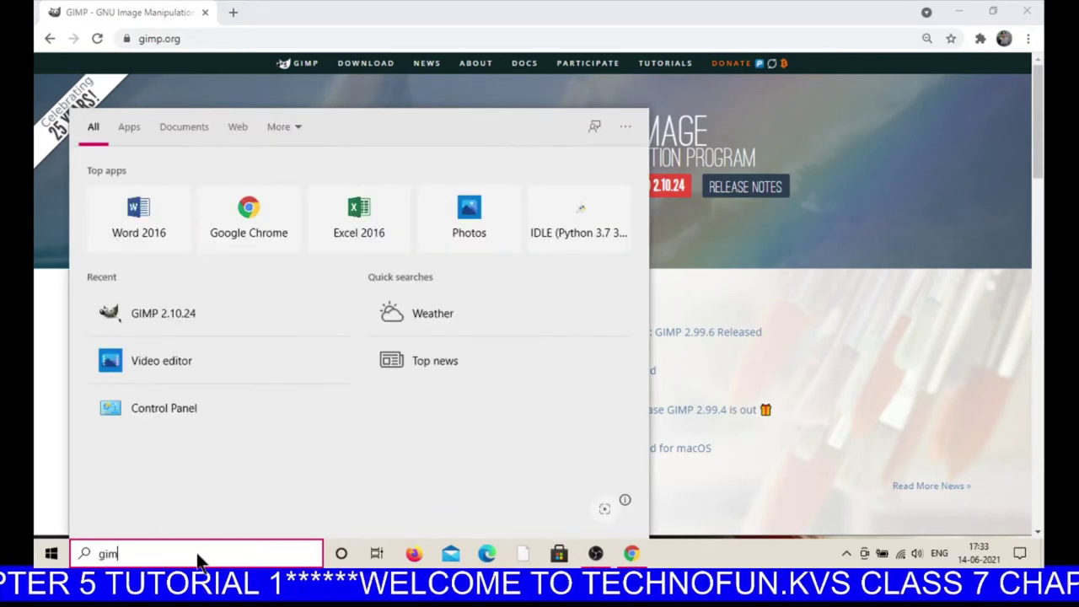
pyautogui.write('p')
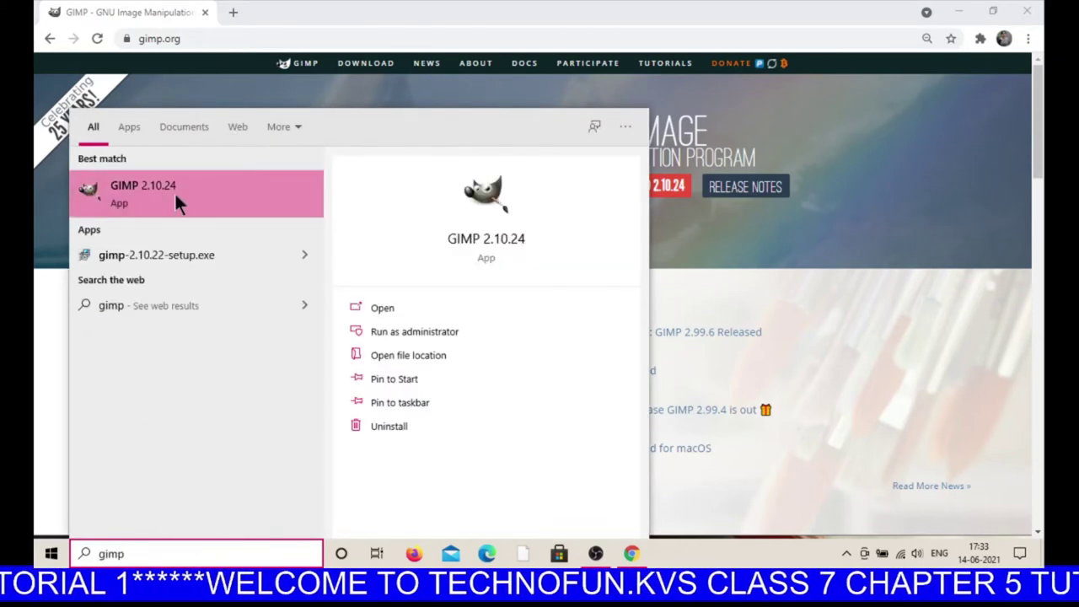
pyautogui.click(177, 202)
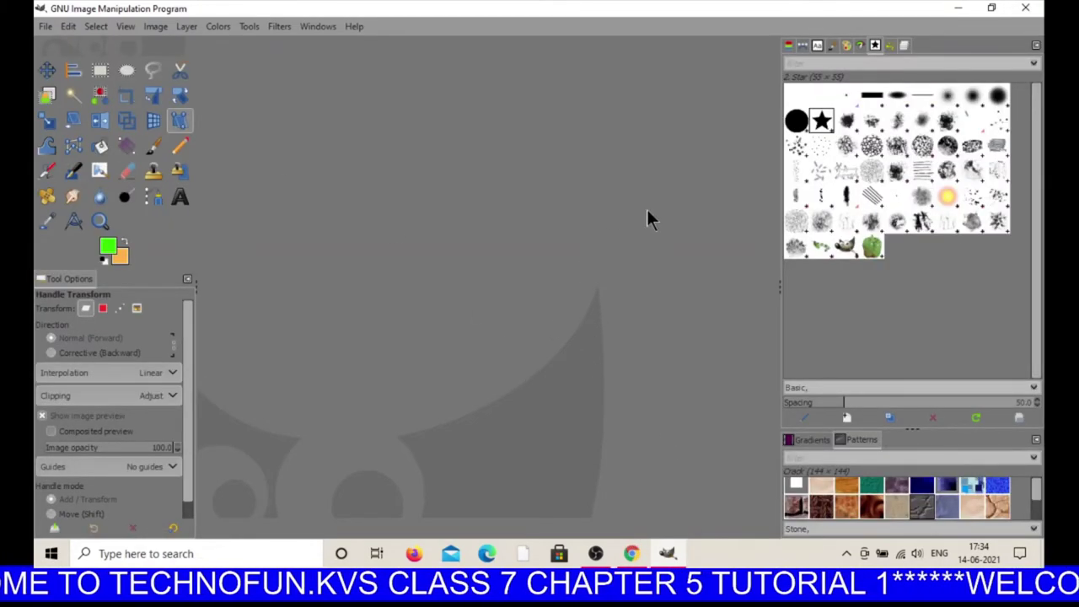
pyautogui.moveTo(676, 554)
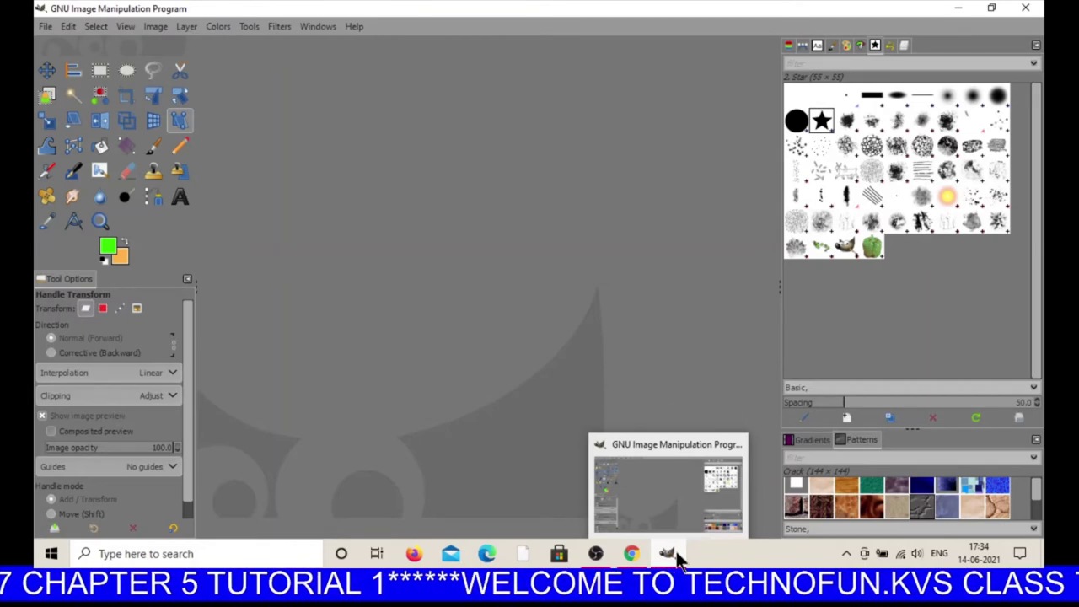
# Pin the running GIMP program to the Windows taskbar.
pyautogui.rightClick(677, 558)
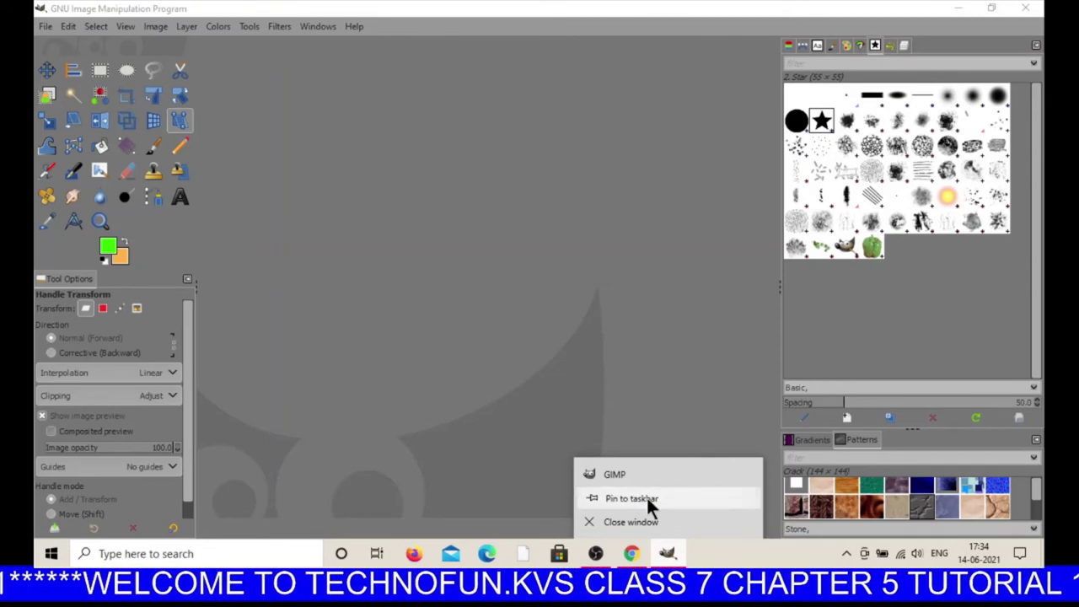
pyautogui.click(648, 500)
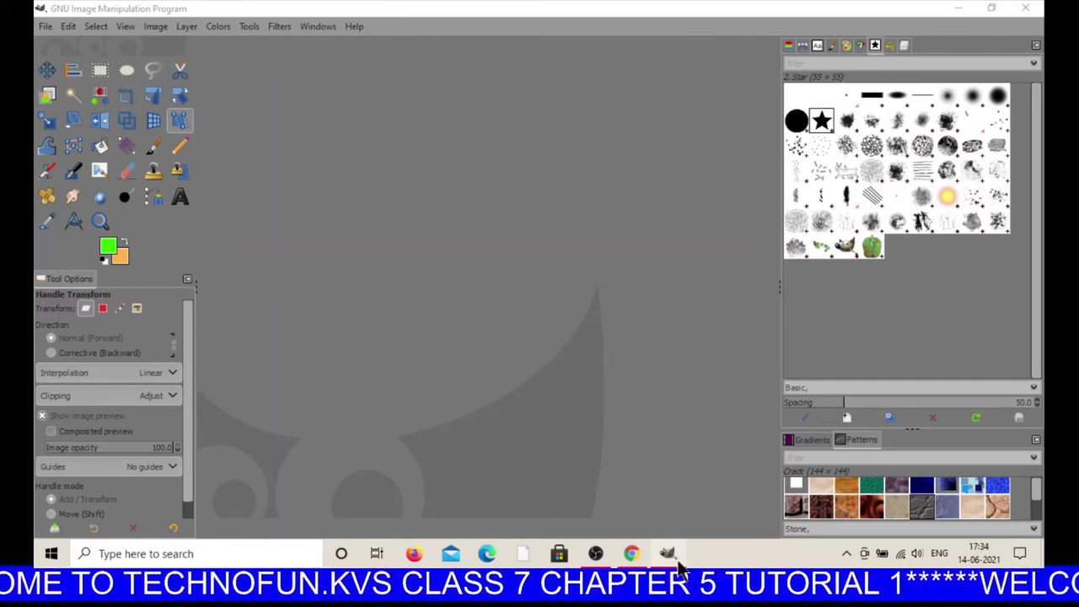
pyautogui.moveTo(679, 570)
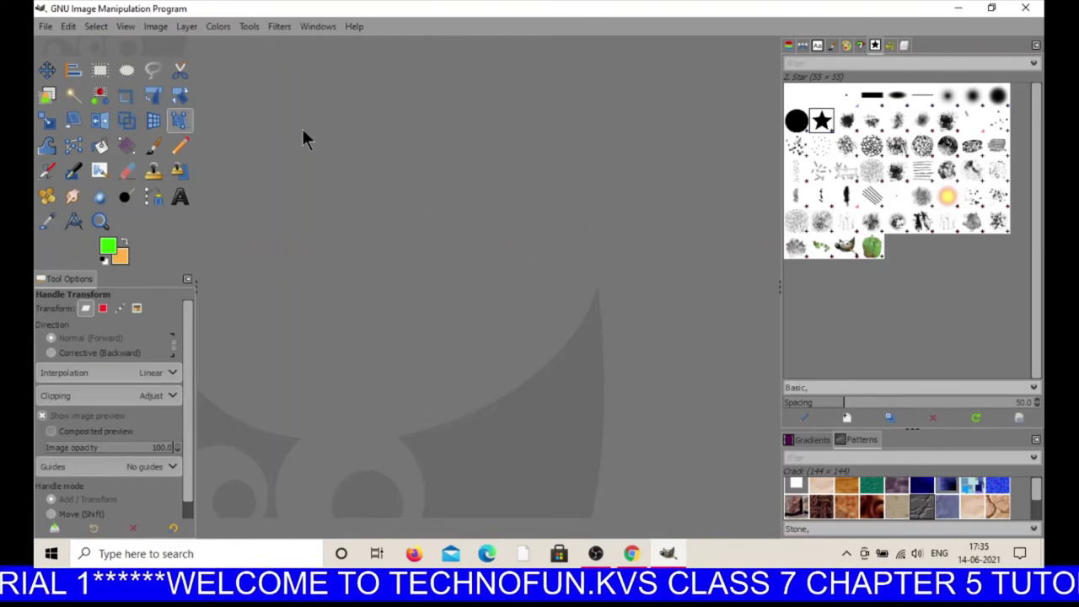
# Create a new 1920 × 1080 px image and show its layers in the Layers dialog.
pyautogui.click(45, 27)
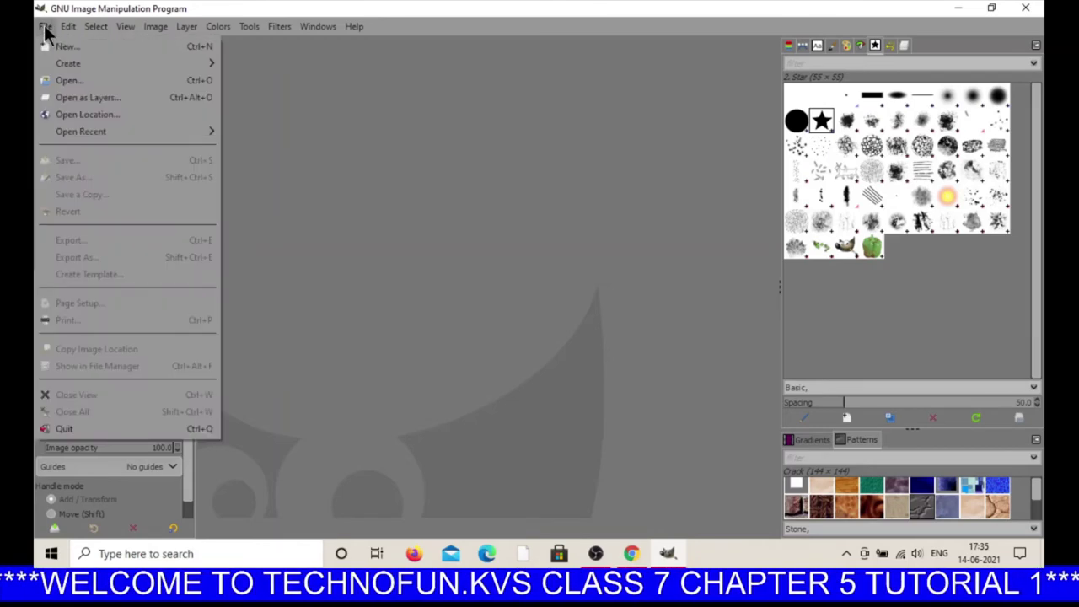
pyautogui.click(59, 48)
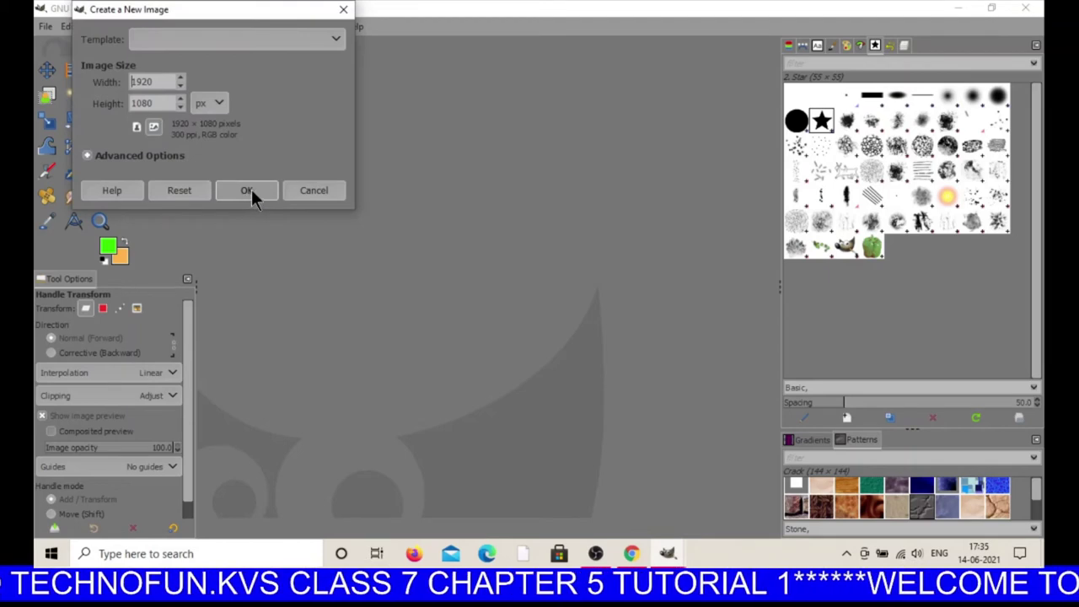
pyautogui.click(247, 191)
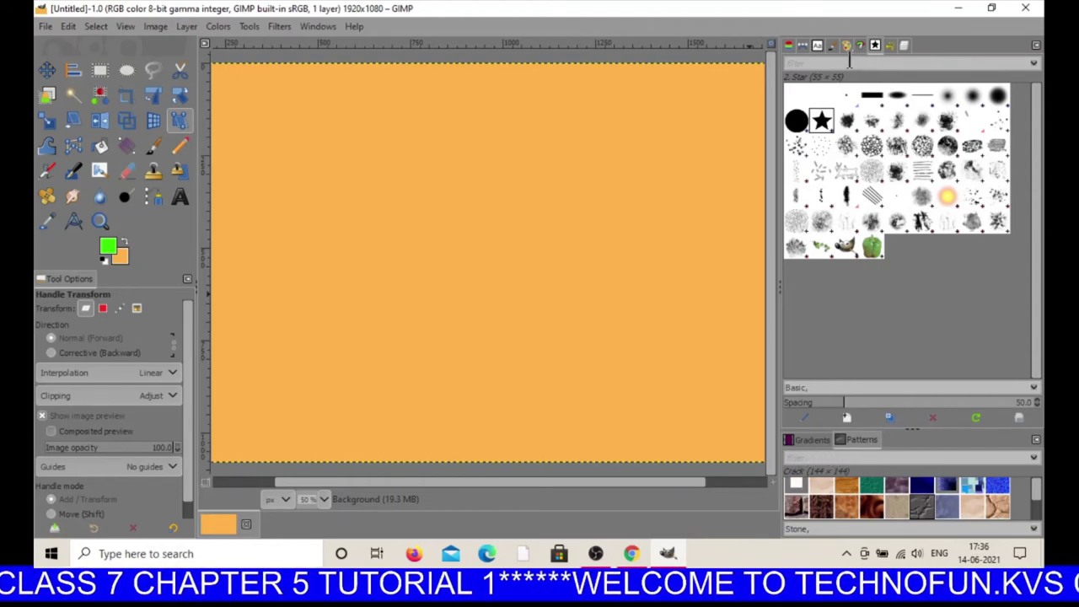
pyautogui.click(905, 46)
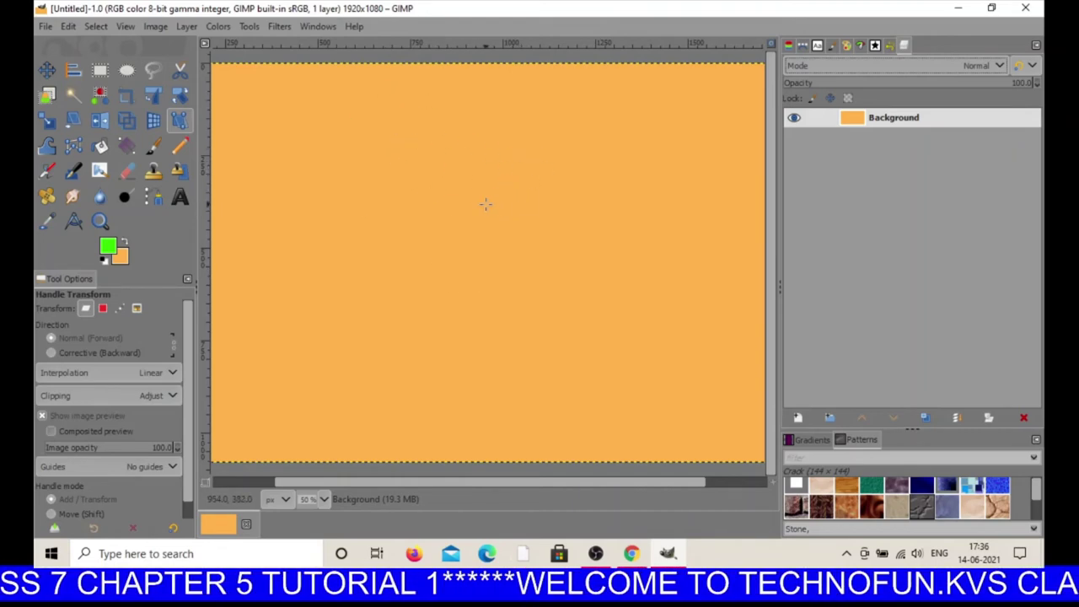
# Turn off single-window mode and narrow the floating Toolbox and Layers - Patterns windows.
pyautogui.click(319, 26)
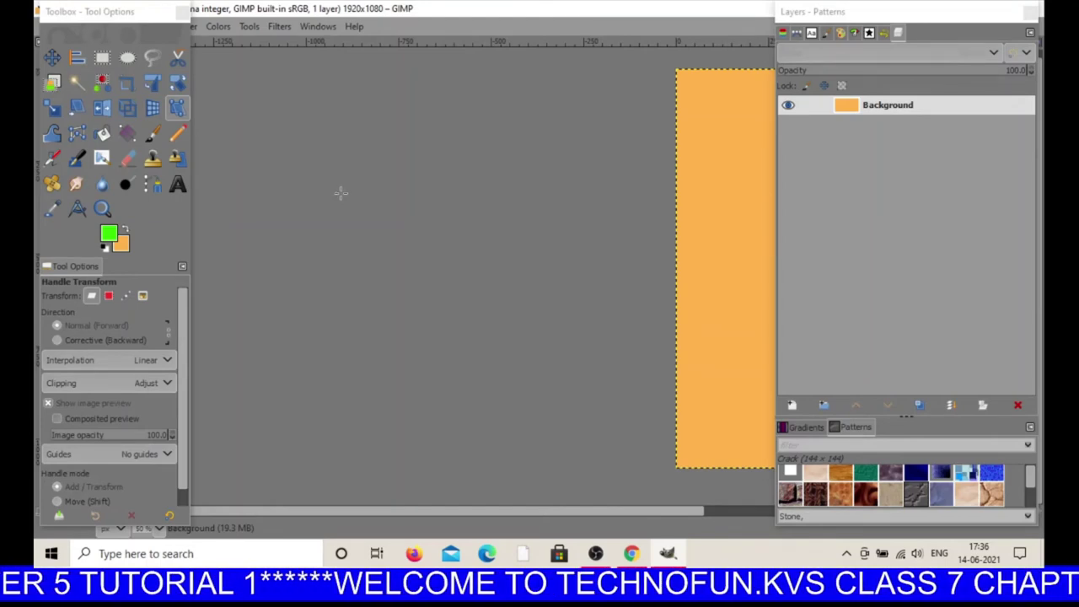
pyautogui.moveTo(196, 202); pyautogui.dragTo(183, 226)
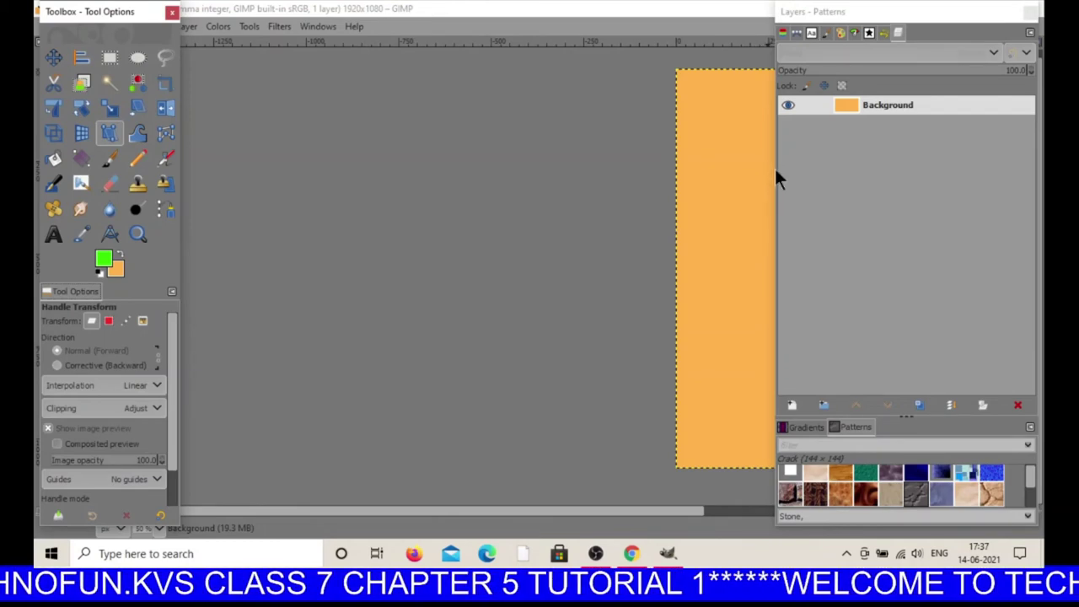
pyautogui.moveTo(772, 160); pyautogui.dragTo(882, 202)
pyautogui.click(643, 188)
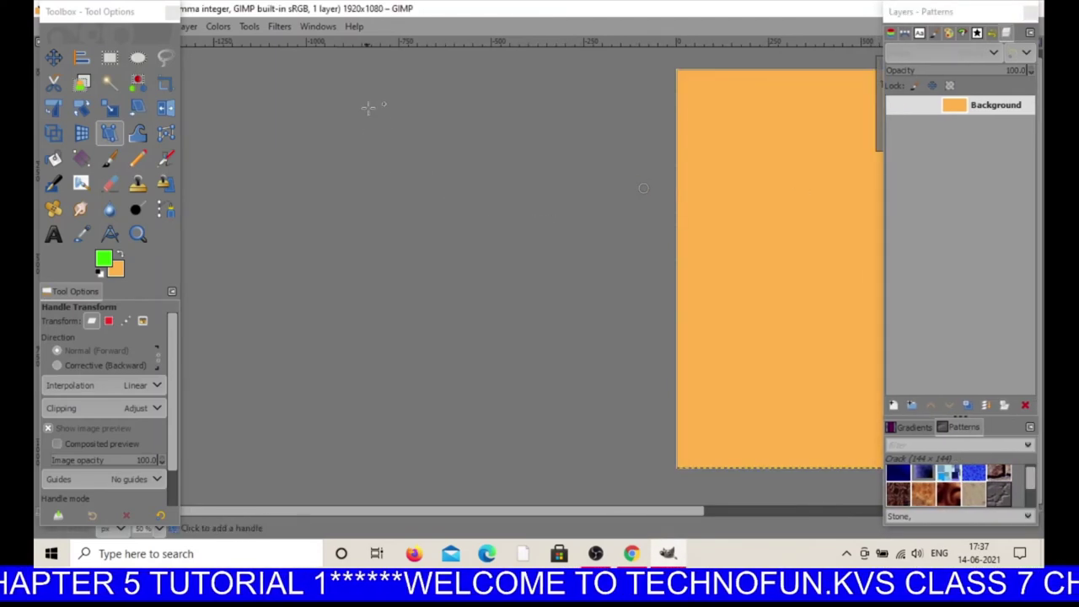
# Turn single-window mode back on and dismiss the Handle Transform matrix box over the canvas.
pyautogui.click(318, 27)
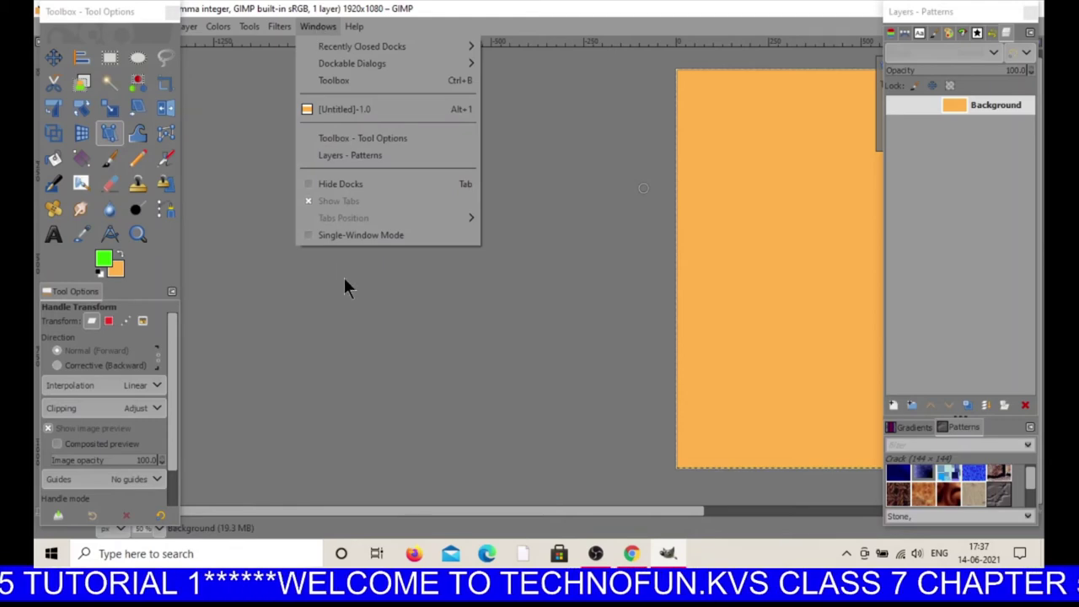
pyautogui.click(309, 235)
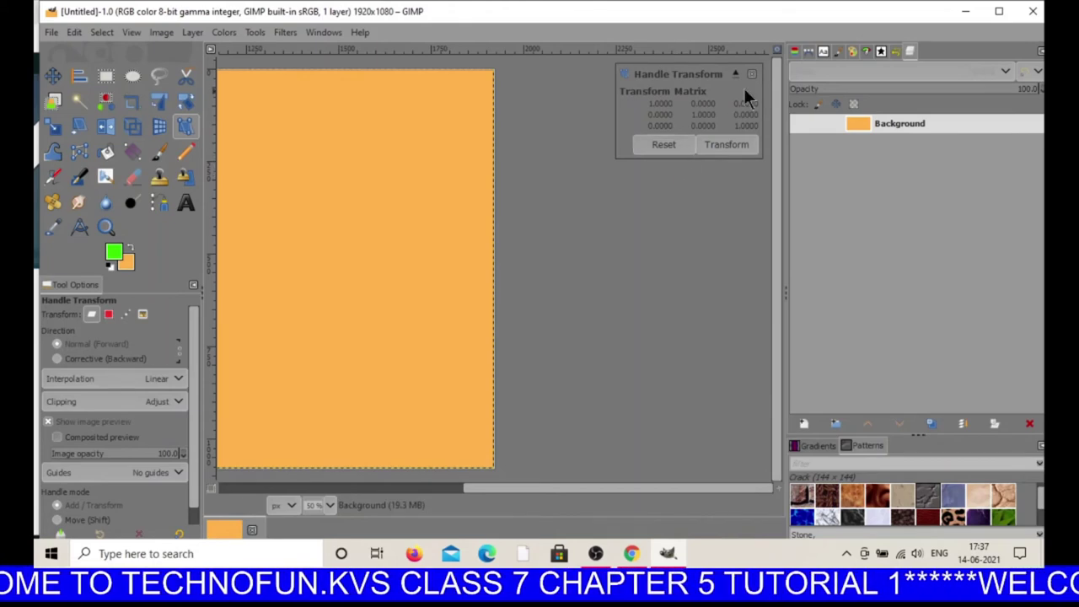
pyautogui.click(751, 74)
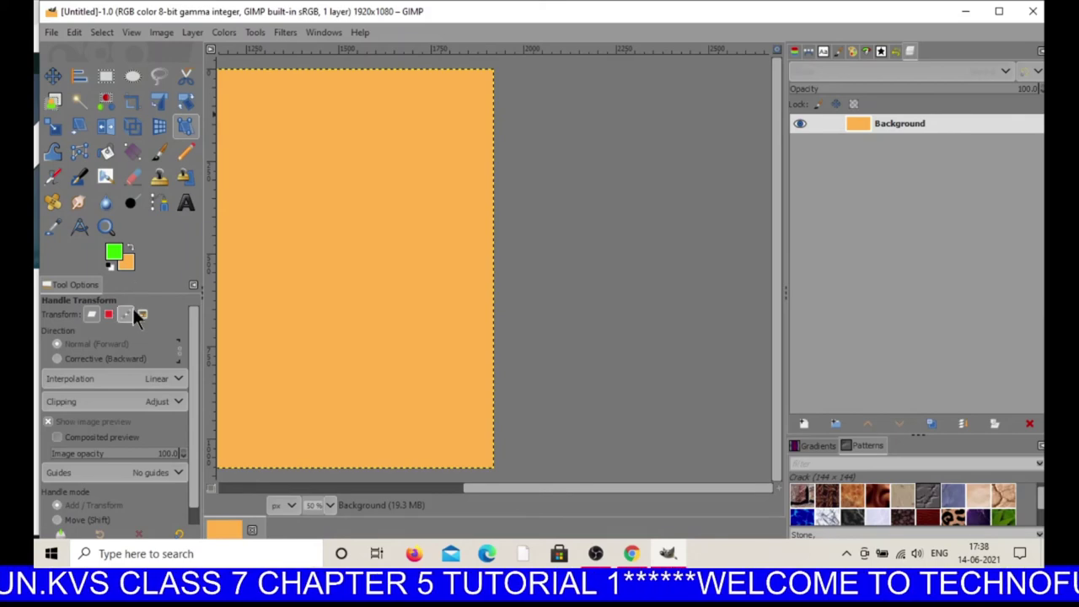
# Show the tool options of Scissors Select and of the Color Picker by activating each tool.
pyautogui.click(188, 74)
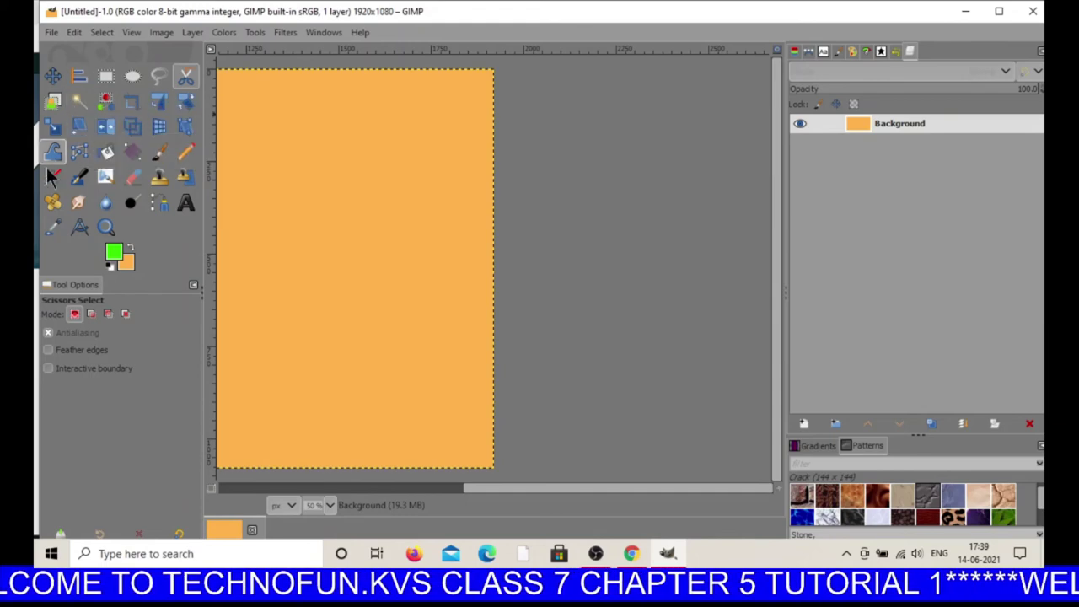
pyautogui.click(52, 228)
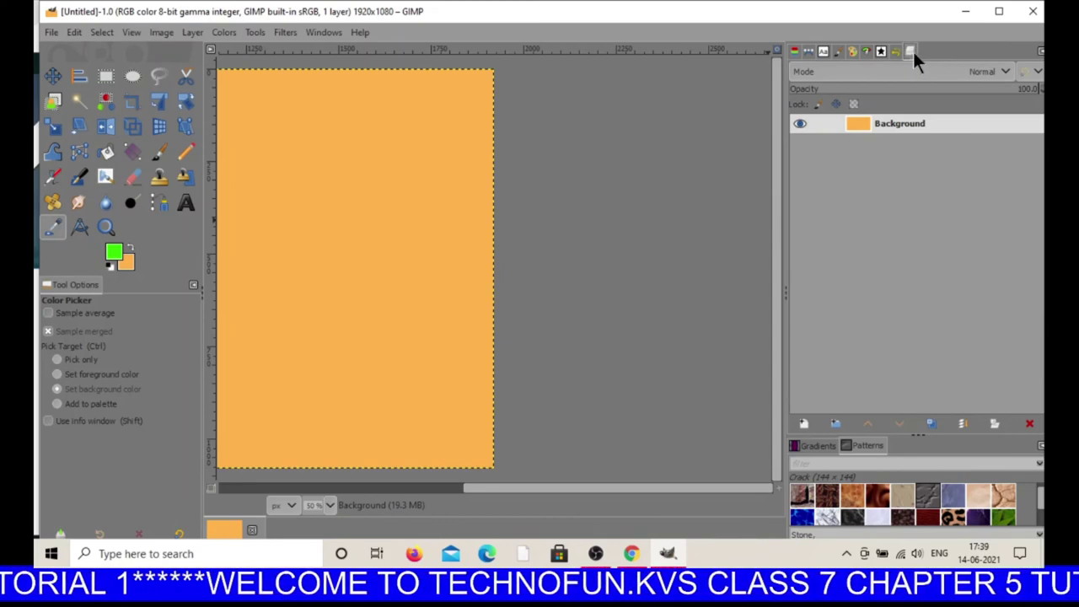
# Detach the Layers dialog as a floating window over the canvas and dock it back as the last dialog in its group.
pyautogui.moveTo(912, 49); pyautogui.dragTo(547, 180)
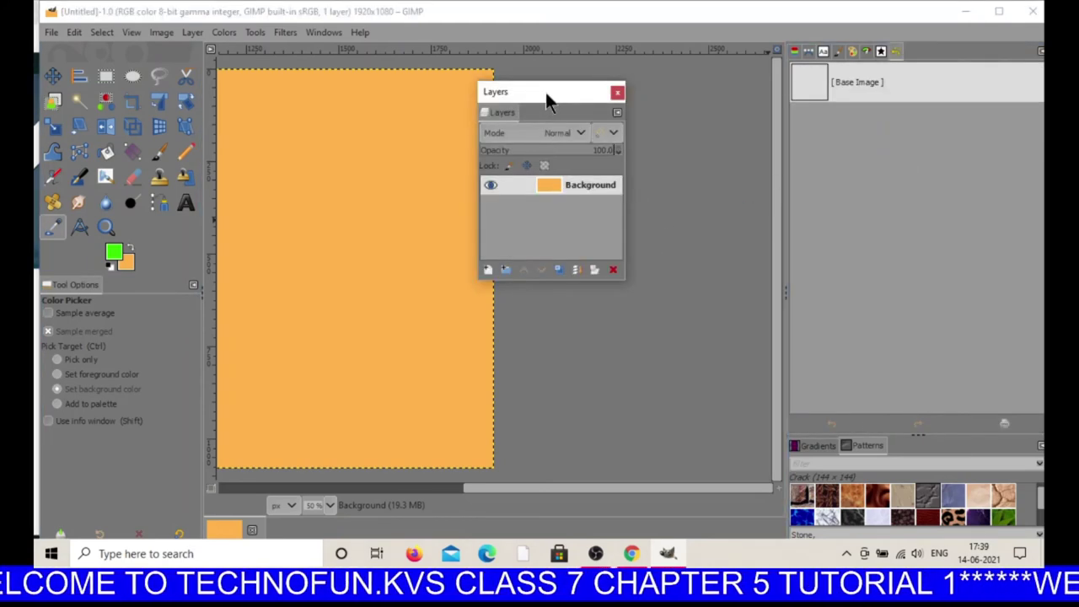
pyautogui.moveTo(546, 92); pyautogui.dragTo(914, 51)
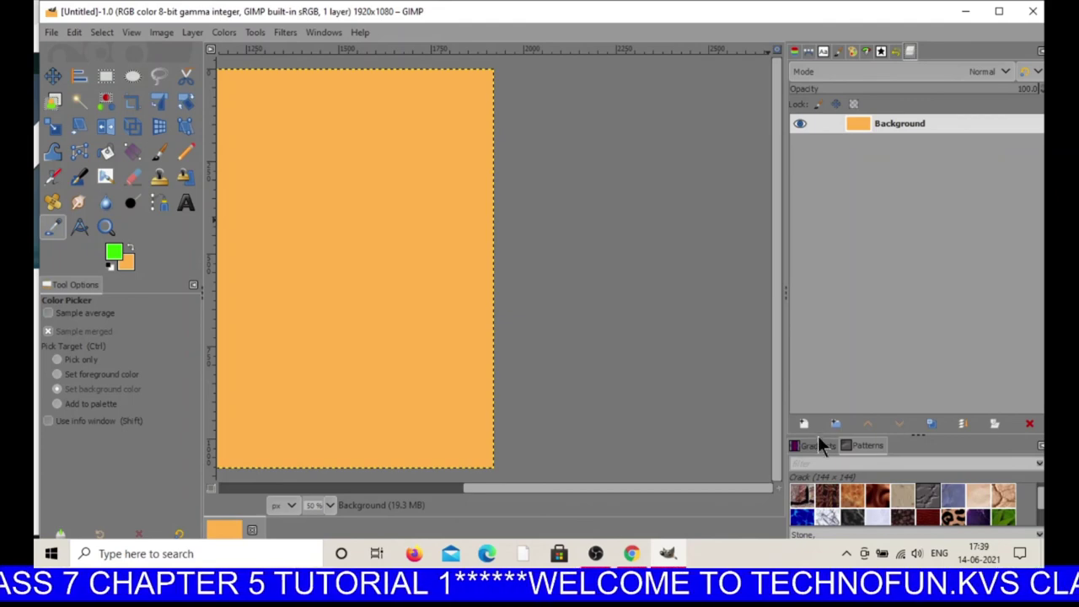
# Enlarge the Gradients and Patterns area, then float the Patterns dialog over the canvas and dock it back beside Gradients.
pyautogui.moveTo(818, 434); pyautogui.dragTo(839, 192)
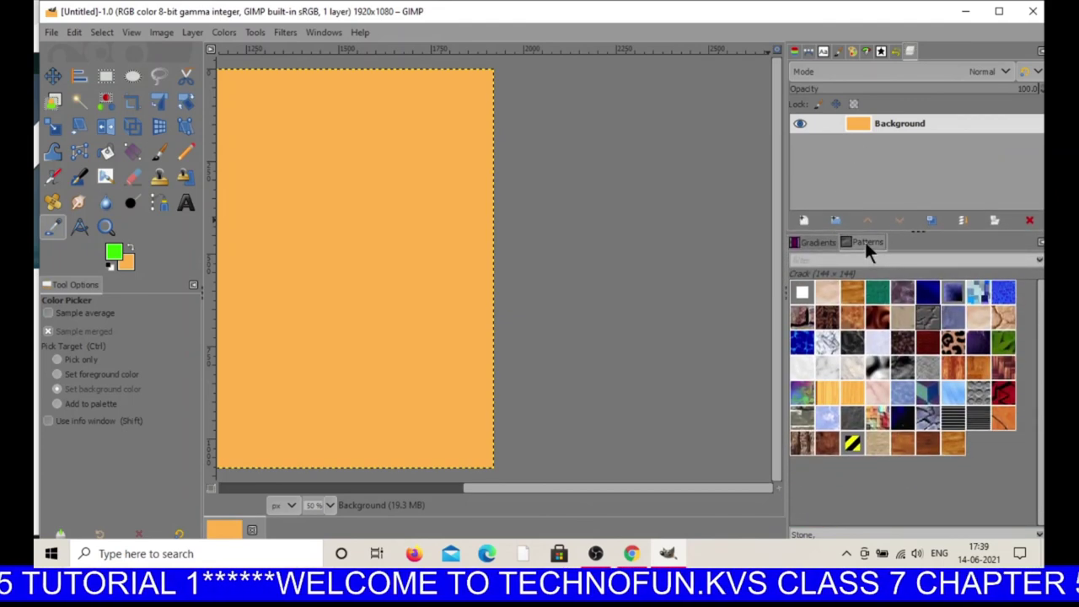
pyautogui.moveTo(865, 242); pyautogui.dragTo(542, 264)
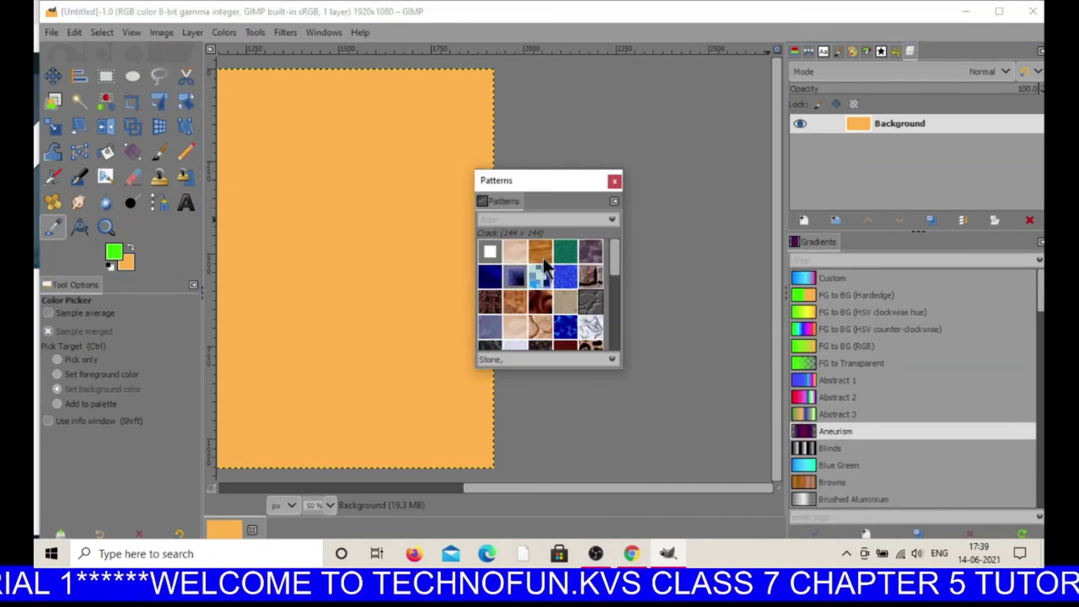
pyautogui.moveTo(508, 203); pyautogui.dragTo(851, 236)
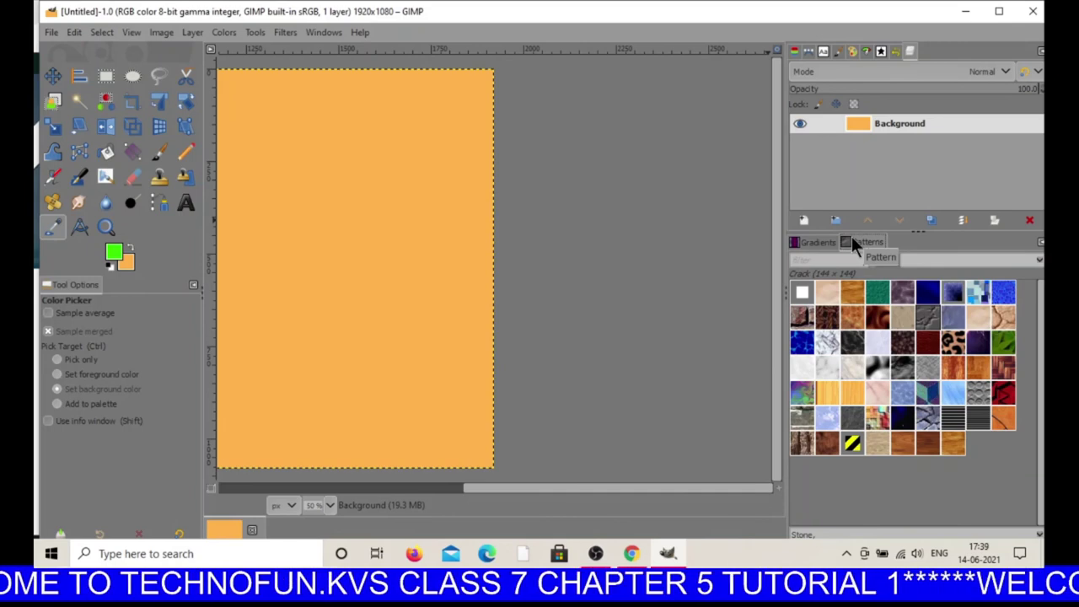